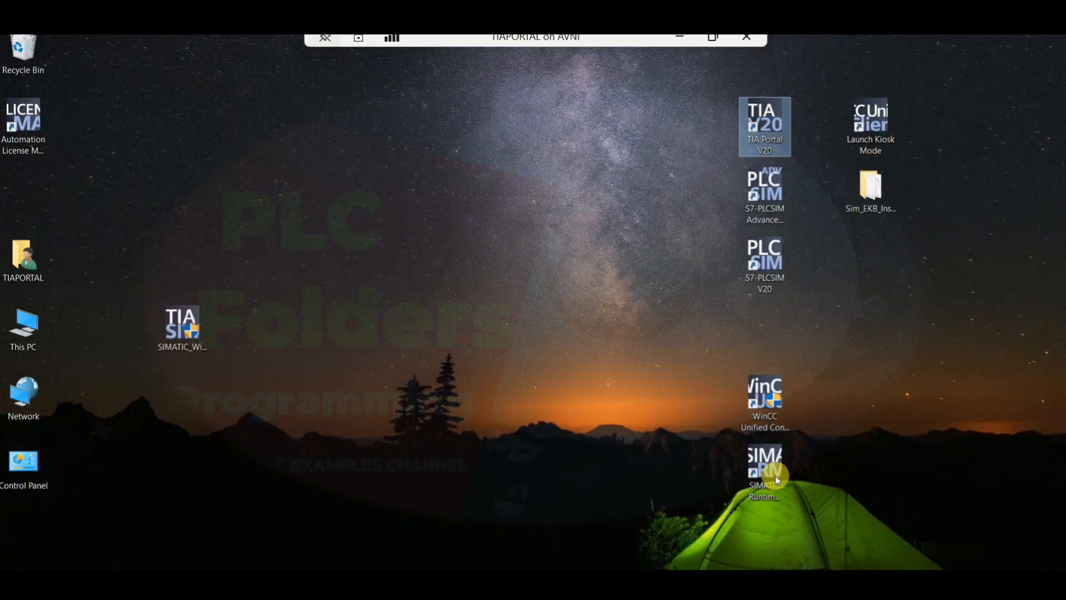
Refresh the list of available projects in the SIMATIC Runtime Manager
click(776, 476)
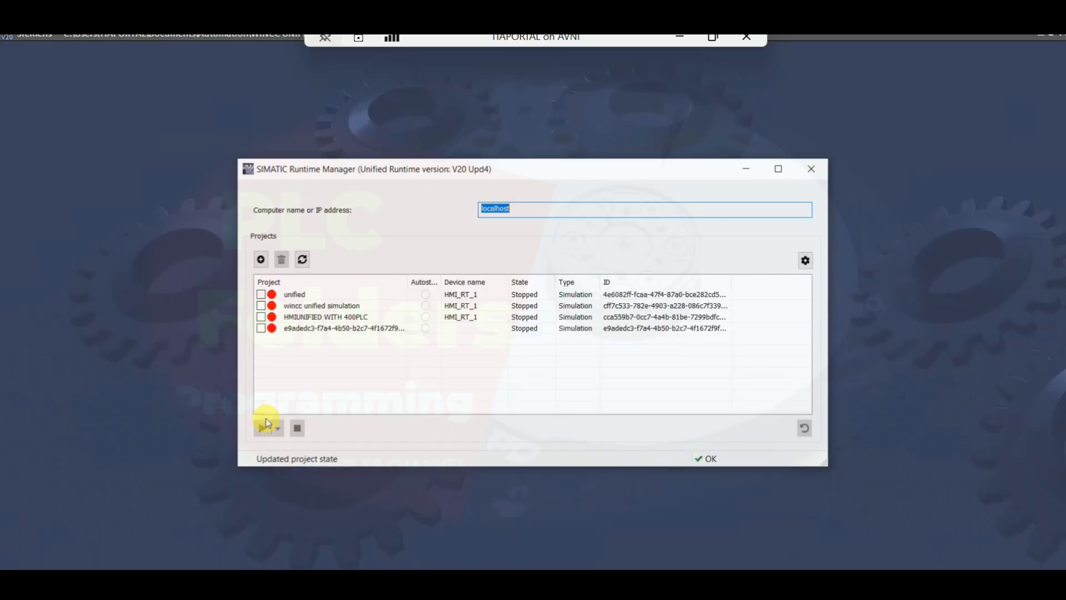
click(302, 260)
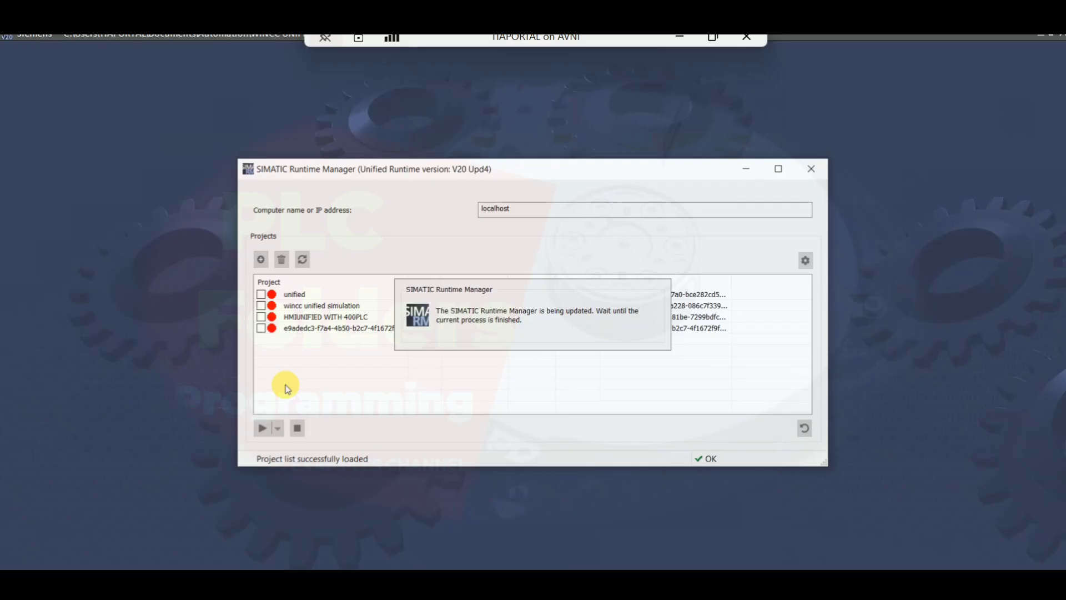
click(303, 260)
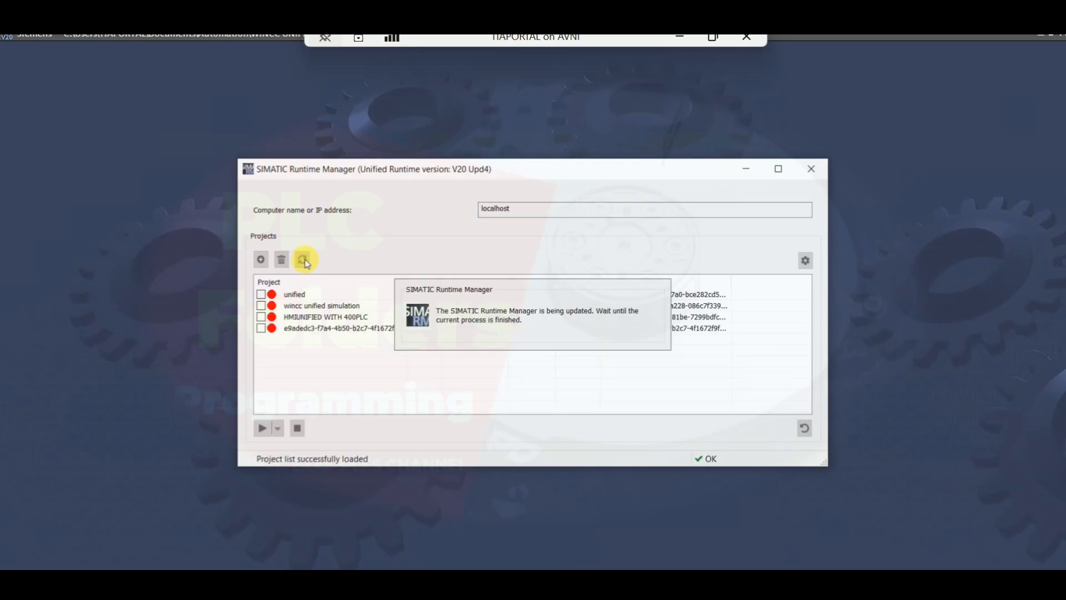
click(303, 260)
click(303, 259)
click(303, 260)
click(303, 260)
click(304, 260)
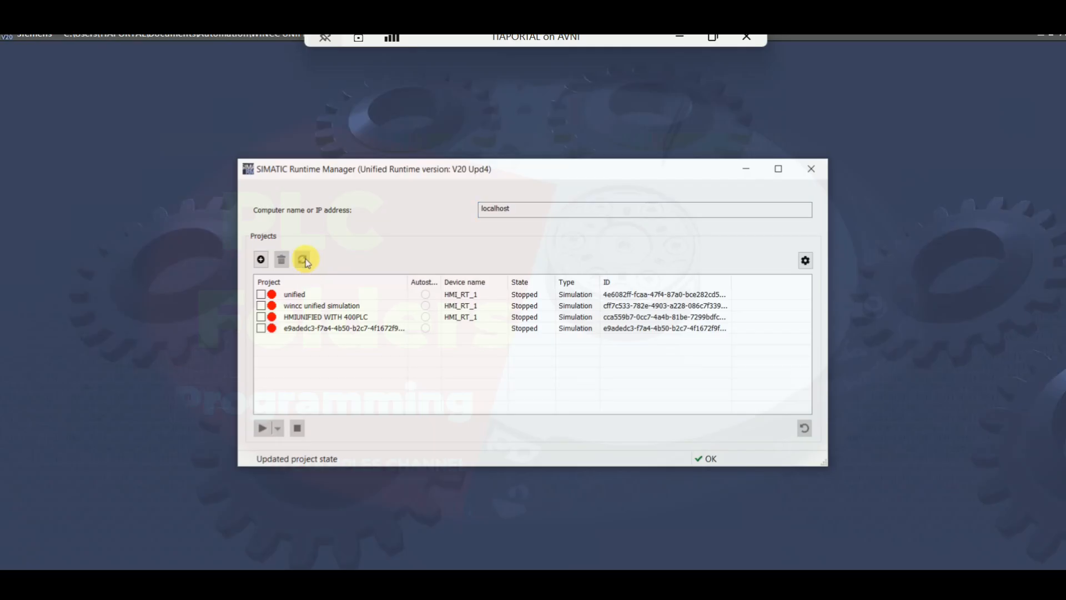
click(303, 260)
click(303, 260)
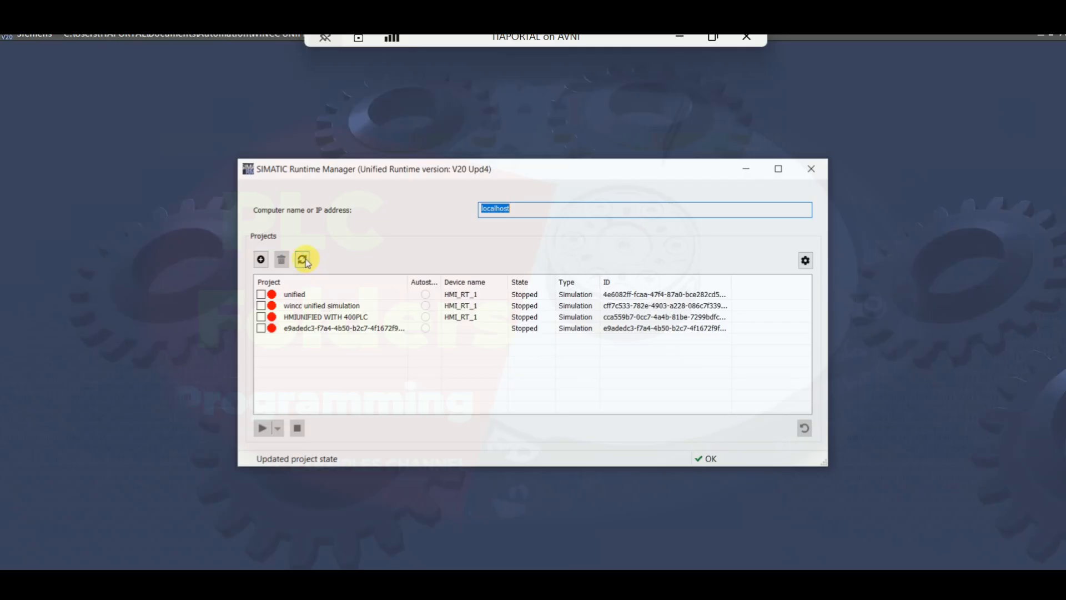
click(303, 260)
click(303, 260)
click(303, 260)
click(304, 260)
click(304, 260)
click(304, 260)
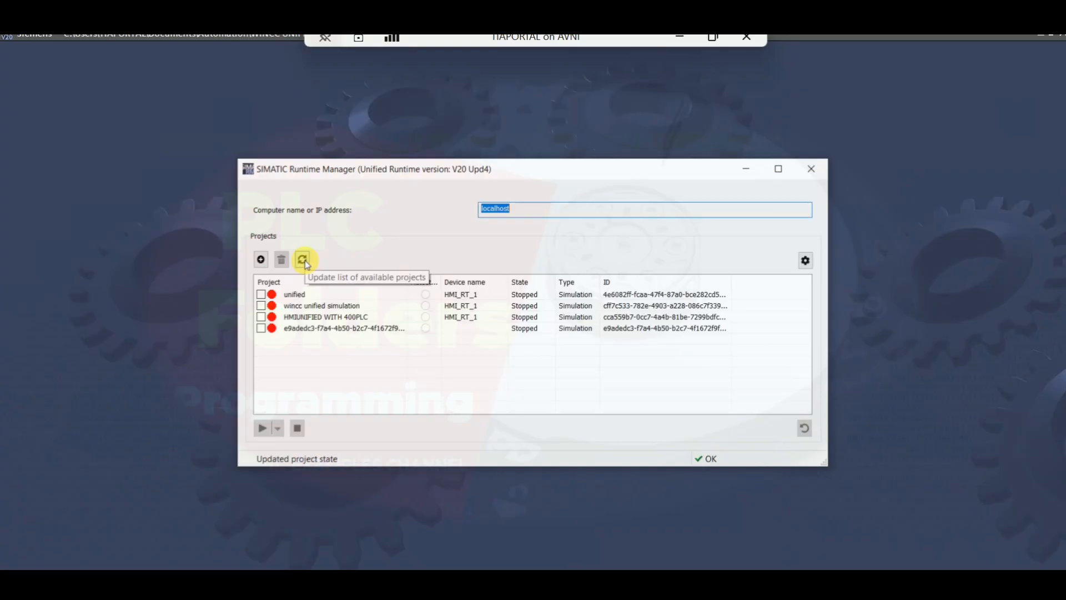
click(304, 261)
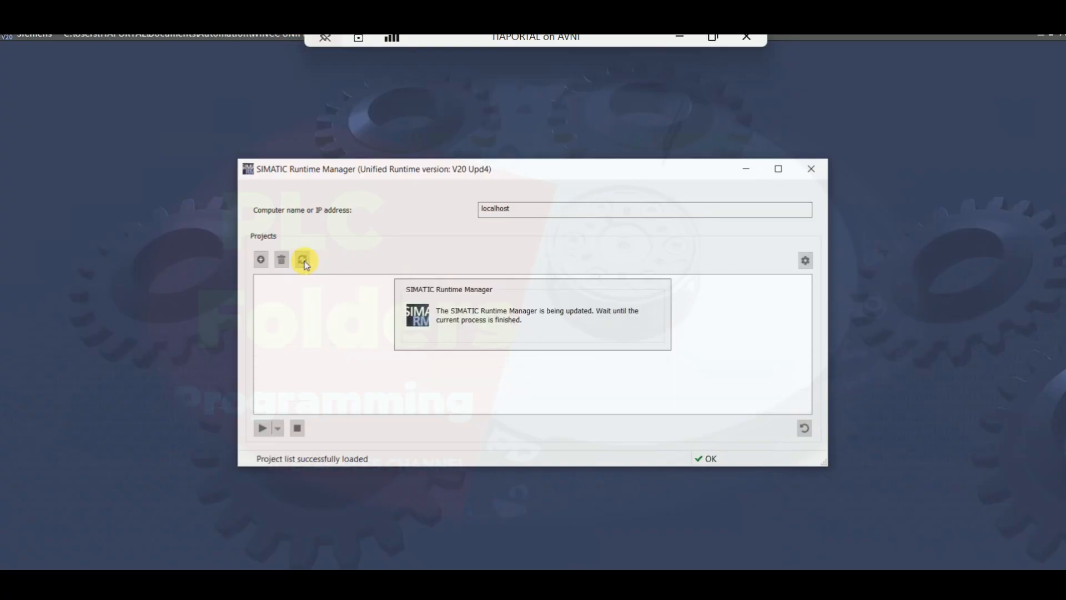
click(305, 260)
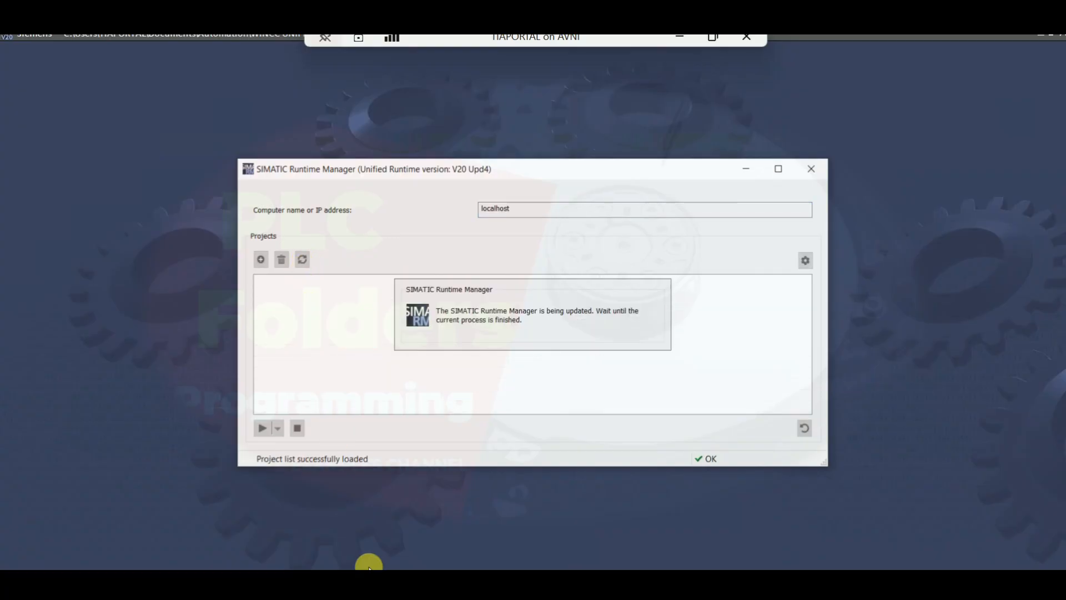
In the security settings' password policies, set minimum length 8 and 8 numeric characters, clear the uppercase/lowercase requirement, and save the project
click(357, 581)
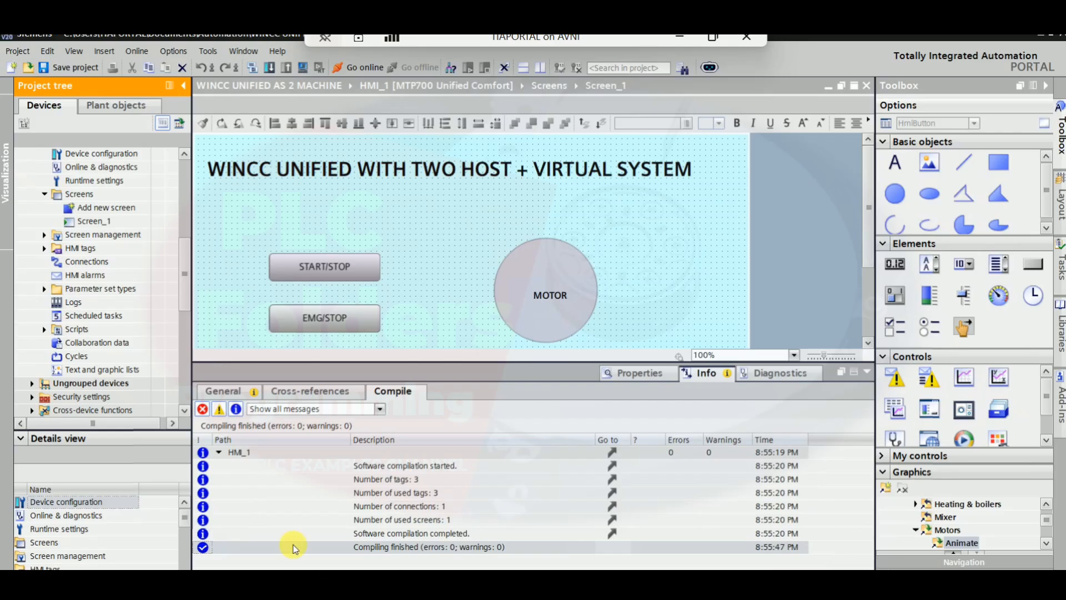
double_click(101, 396)
scroll(98, 414, down, 2)
click(78, 329)
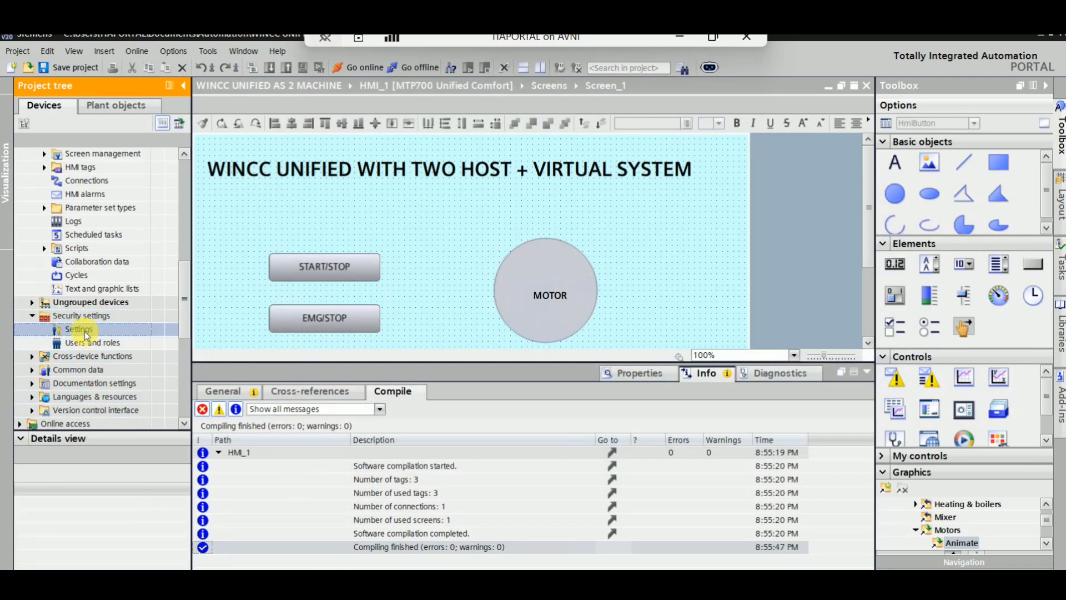
double_click(86, 334)
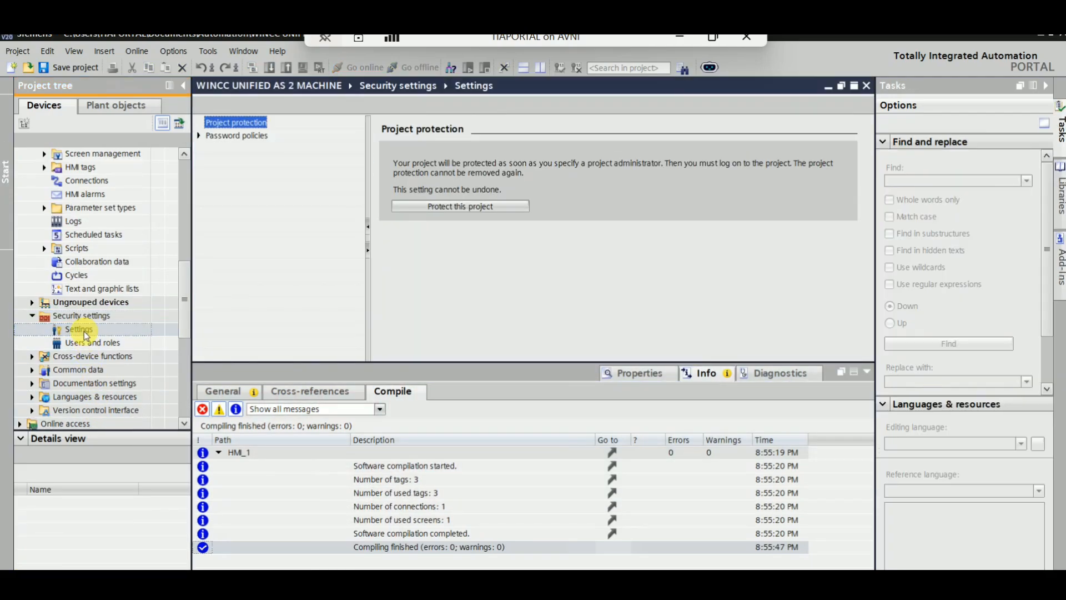
click(238, 136)
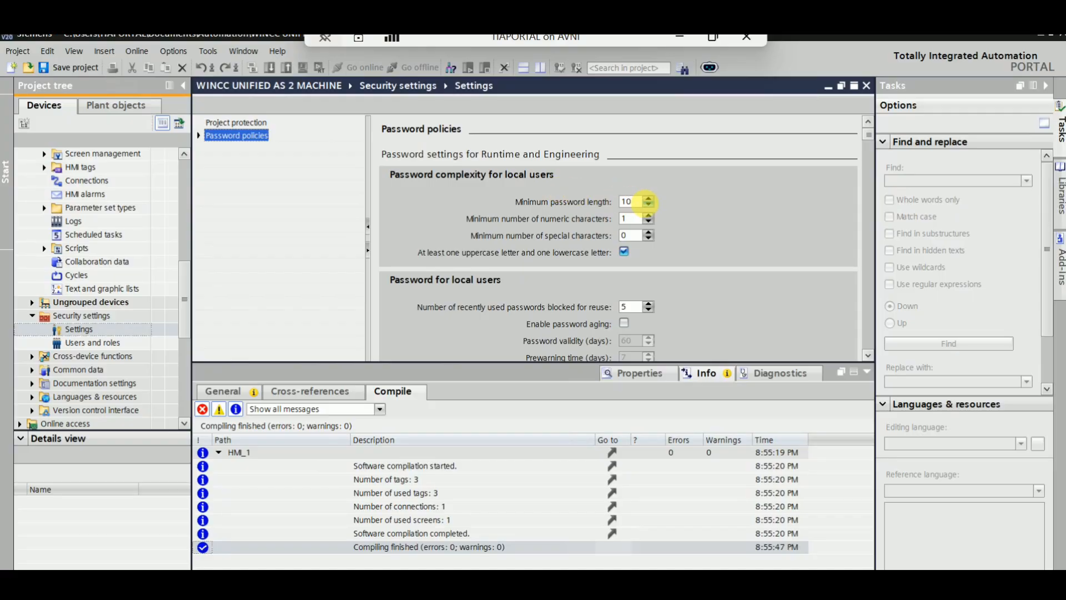
double_click(647, 206)
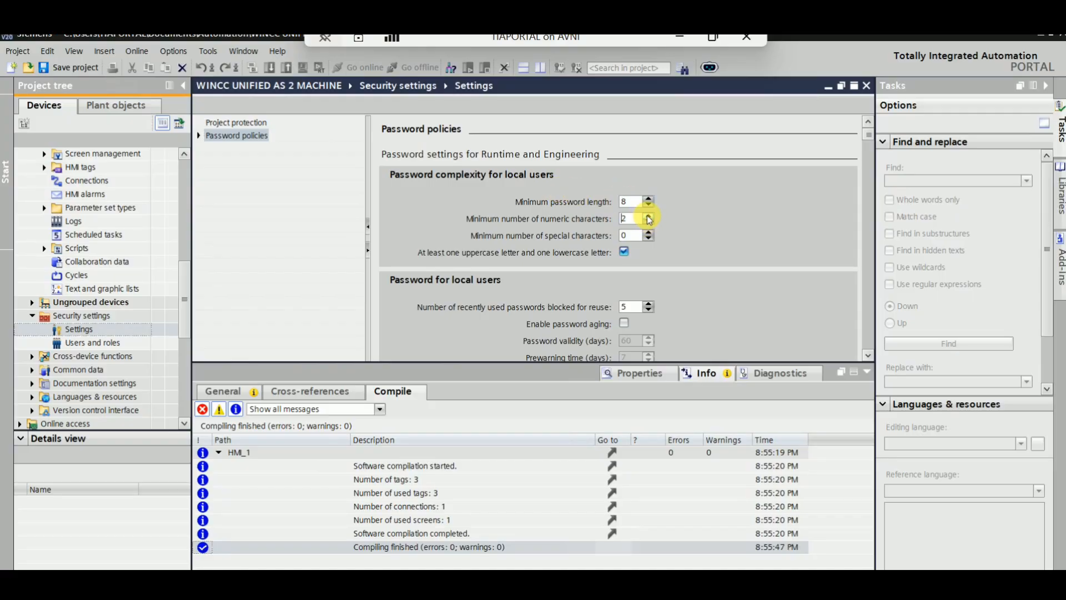
click(624, 252)
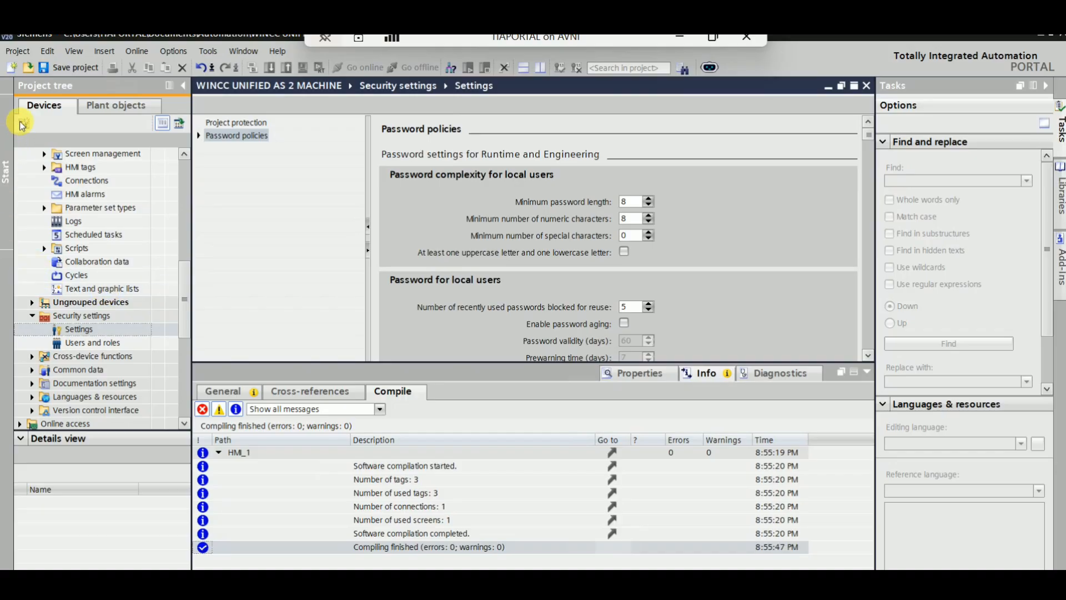
click(66, 68)
Open Users and roles and add a new local user named ADMIN
double_click(86, 343)
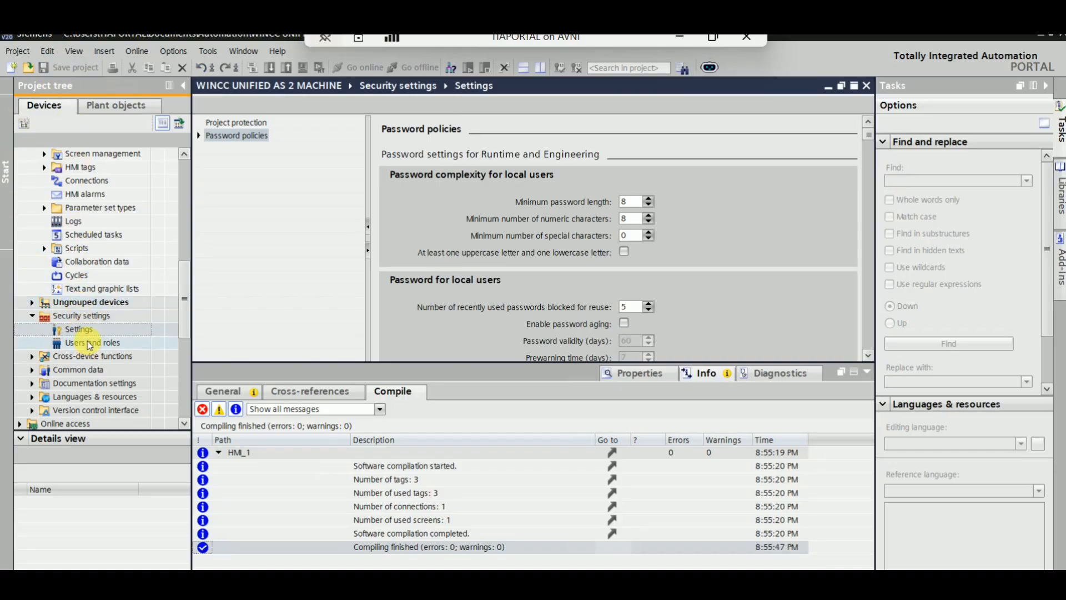
click(267, 181)
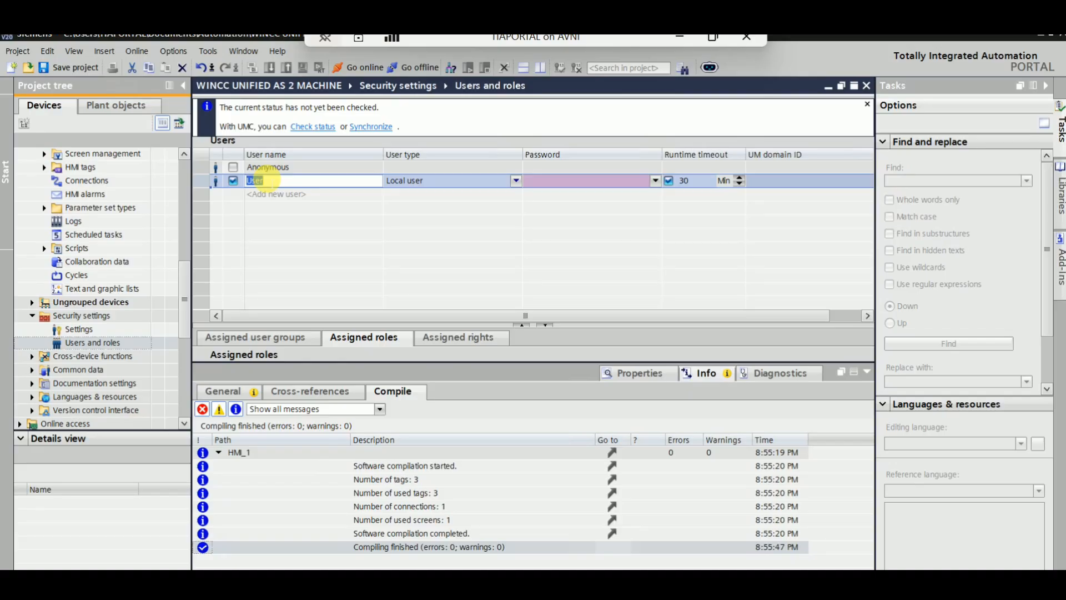
text(ADMIN)
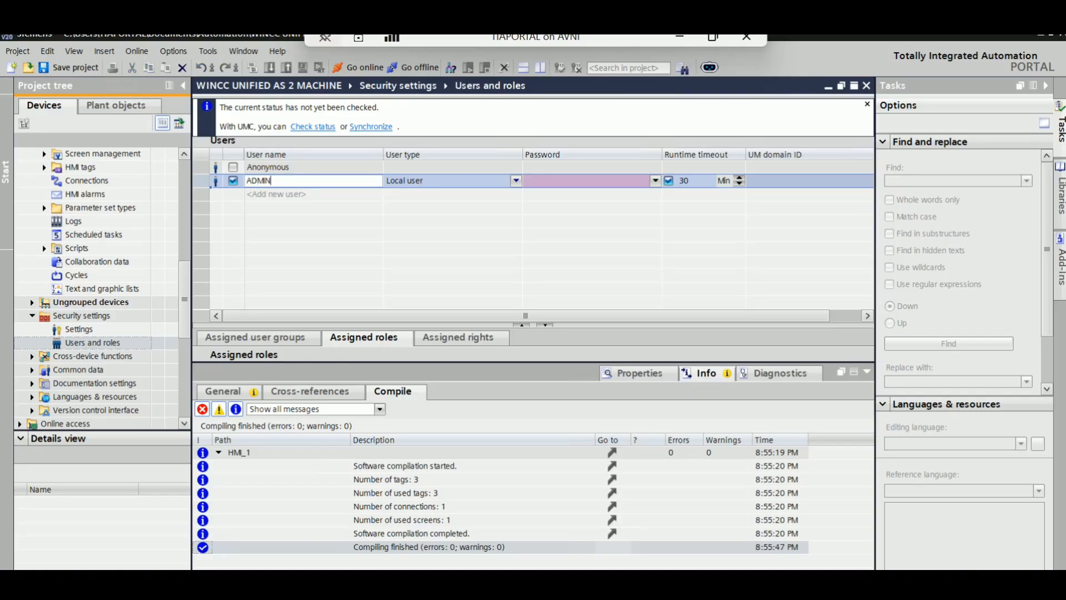
Enter and confirm the password for the ADMIN user
click(611, 178)
click(654, 182)
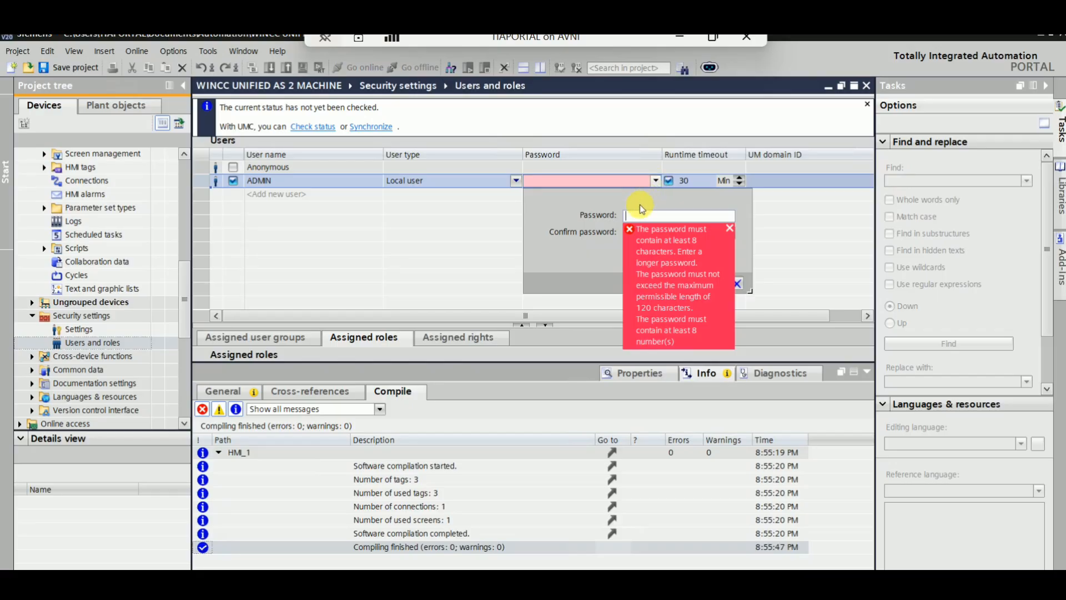
text(12345678)
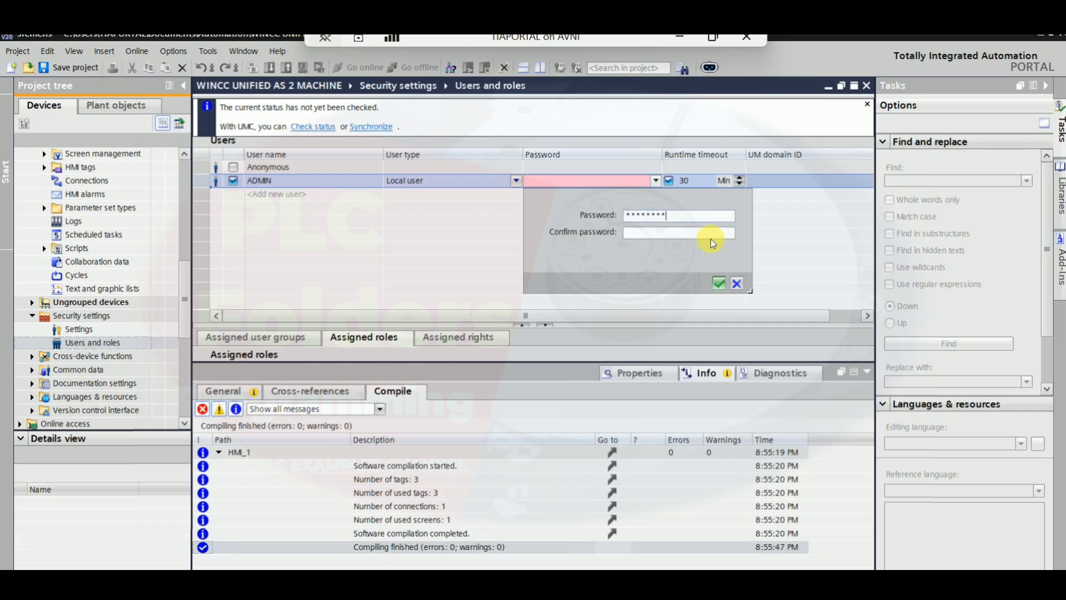
text(1)
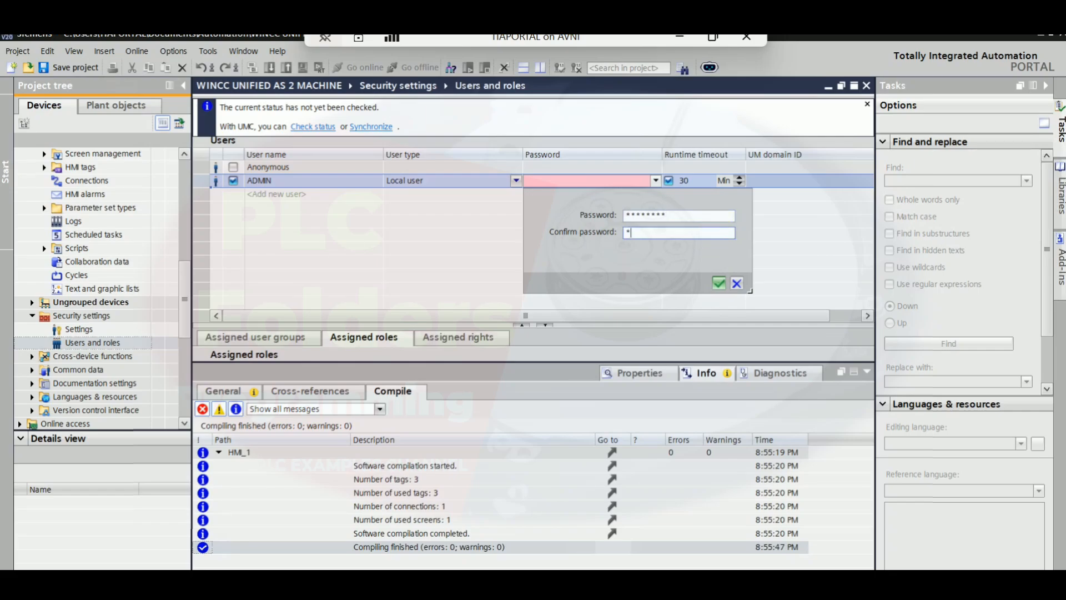
text(2345678)
click(717, 286)
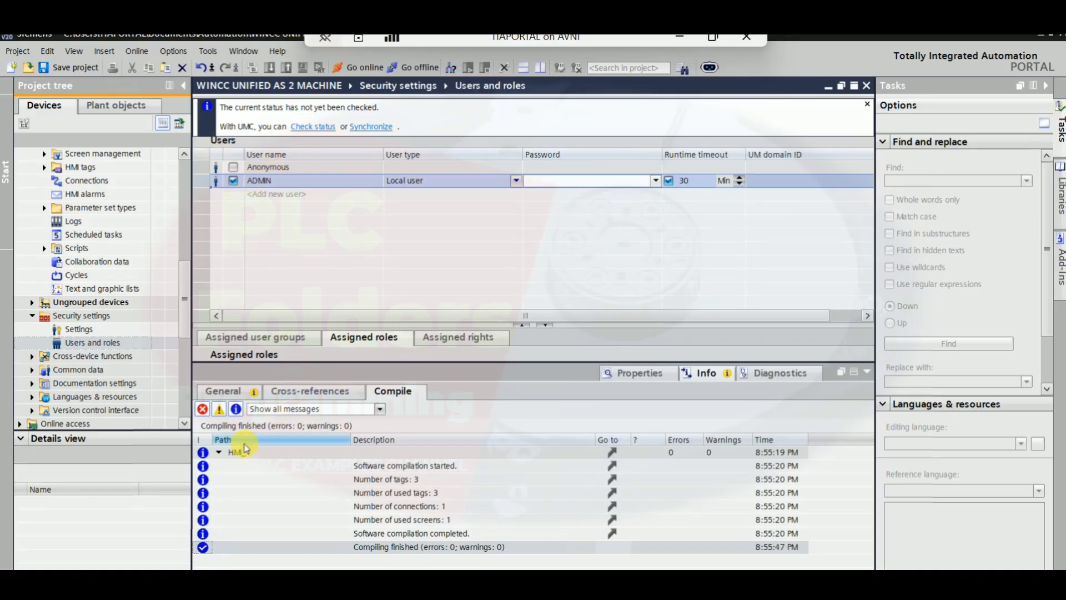
Assign the HMI Administrator role to the ADMIN user
click(261, 180)
click(275, 338)
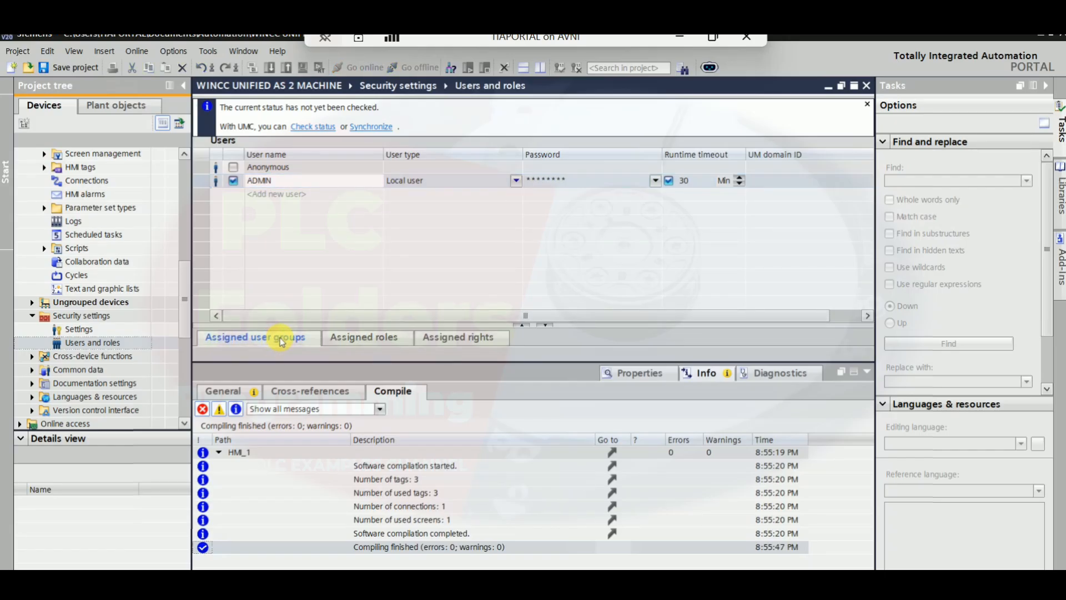
click(345, 337)
click(297, 340)
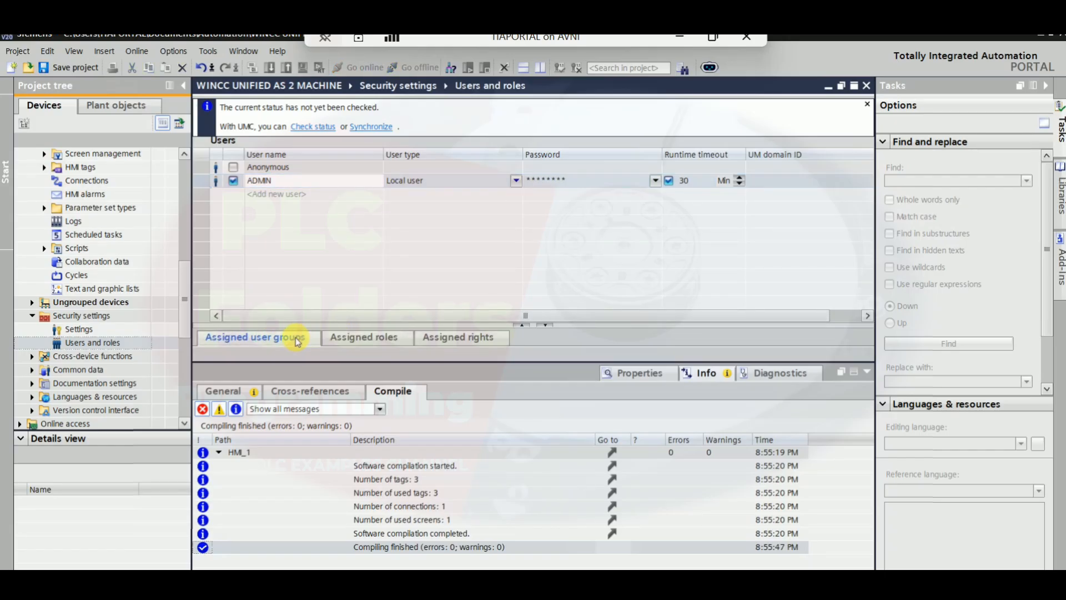
click(867, 371)
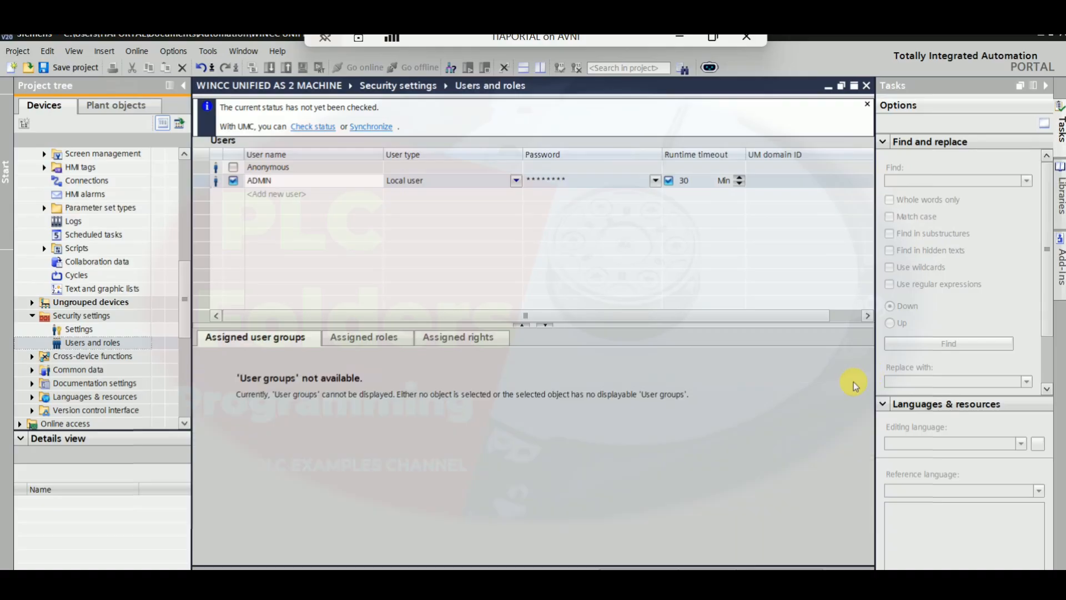
click(372, 339)
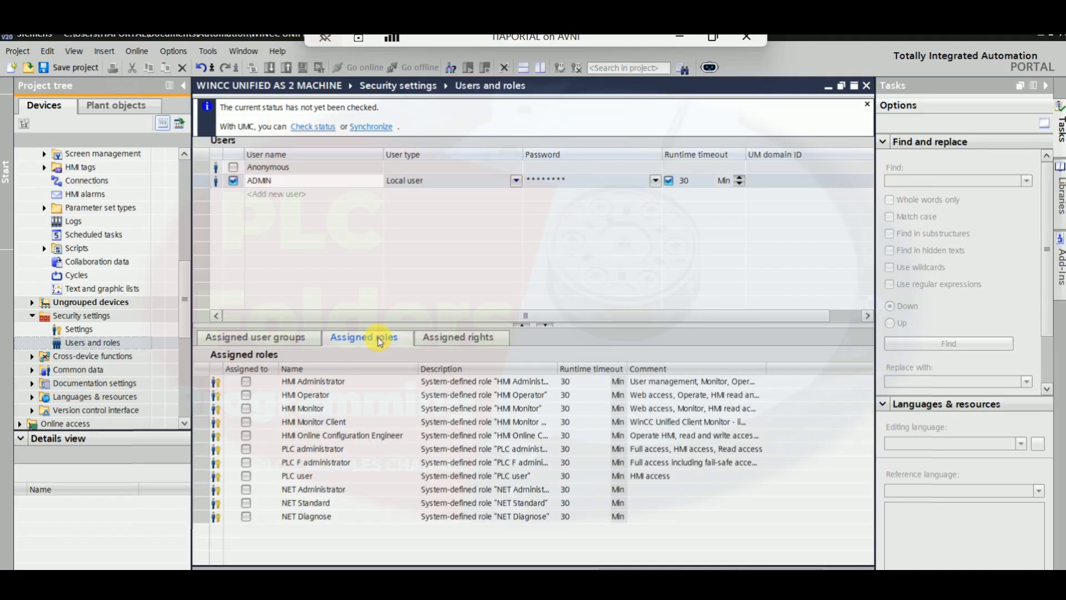
click(246, 381)
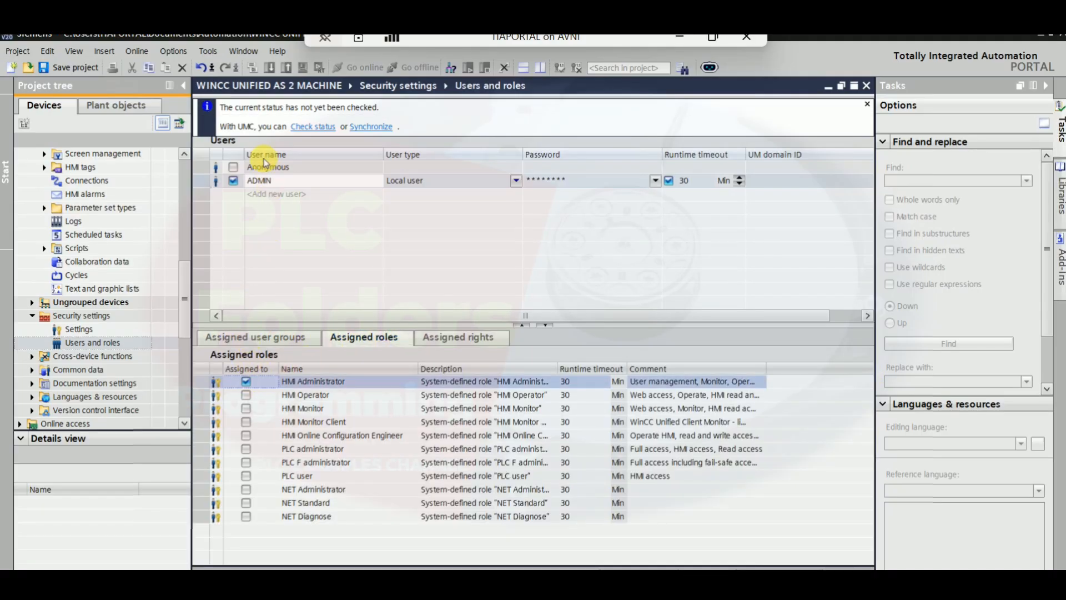
Save the project and close the Users and roles and Settings editors
click(53, 66)
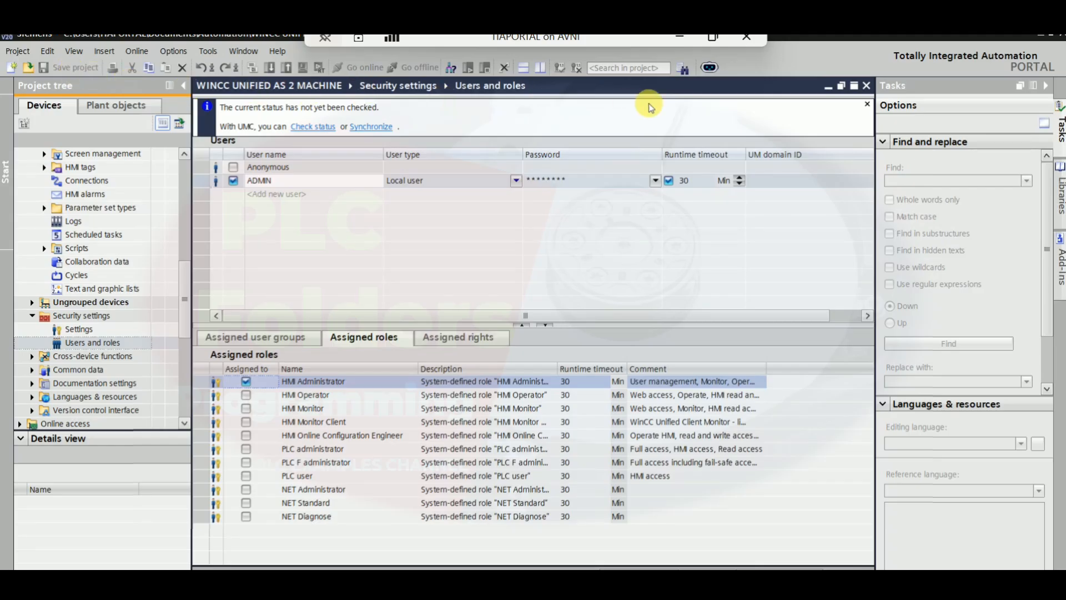
click(866, 86)
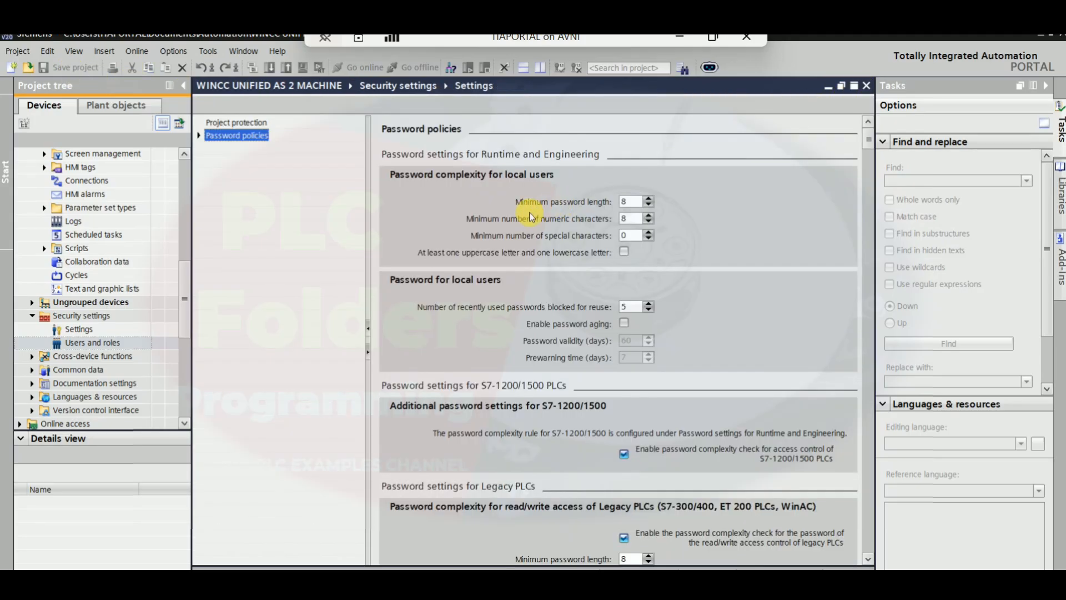
click(866, 86)
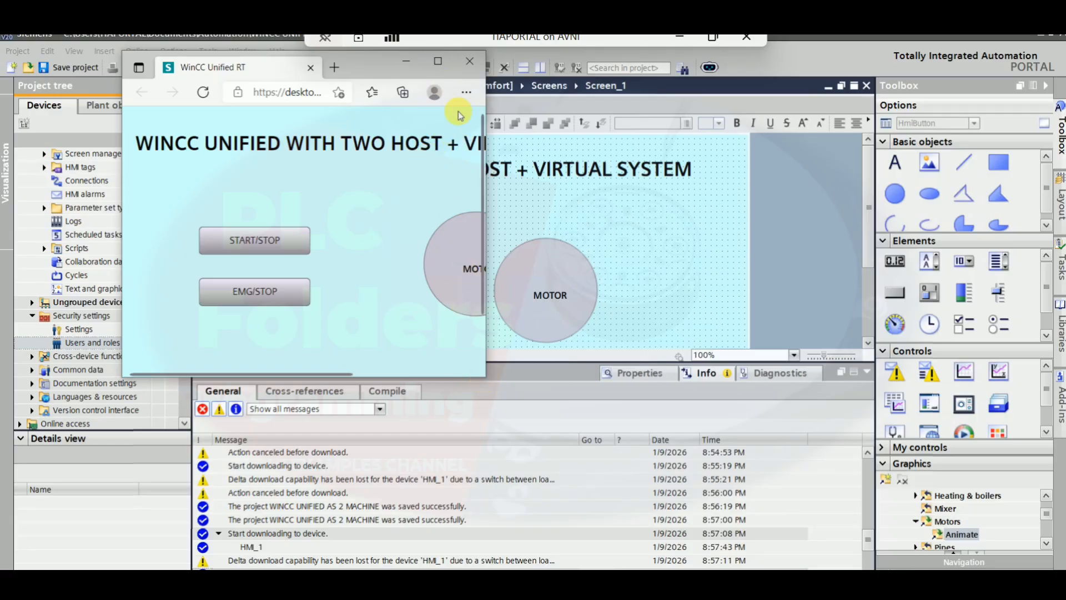
Switch to the WinCC Unified RT browser window and operate the START/STOP button
click(441, 62)
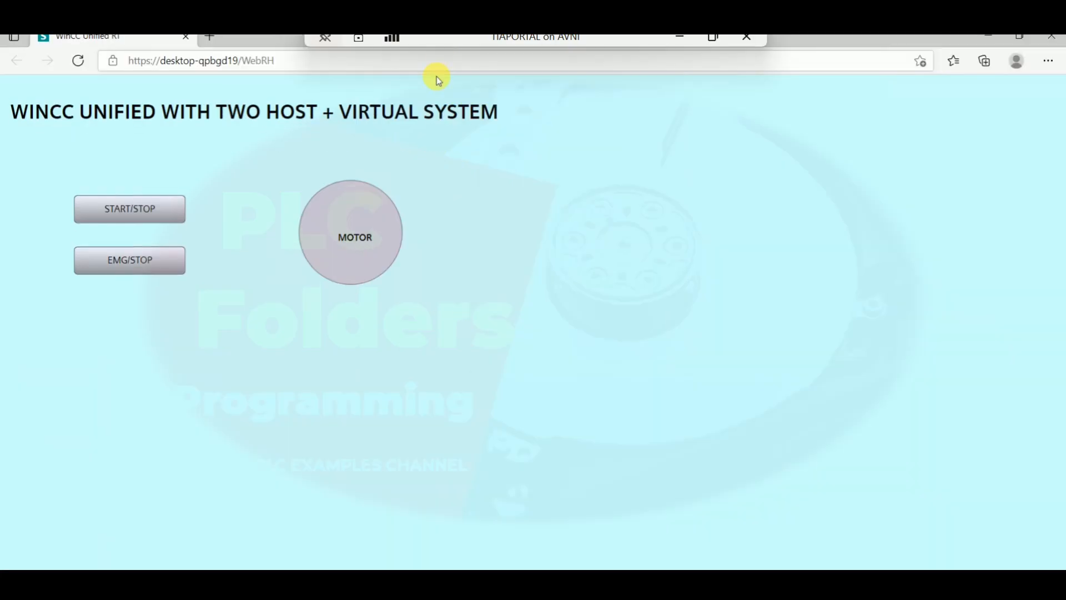
double_click(844, 46)
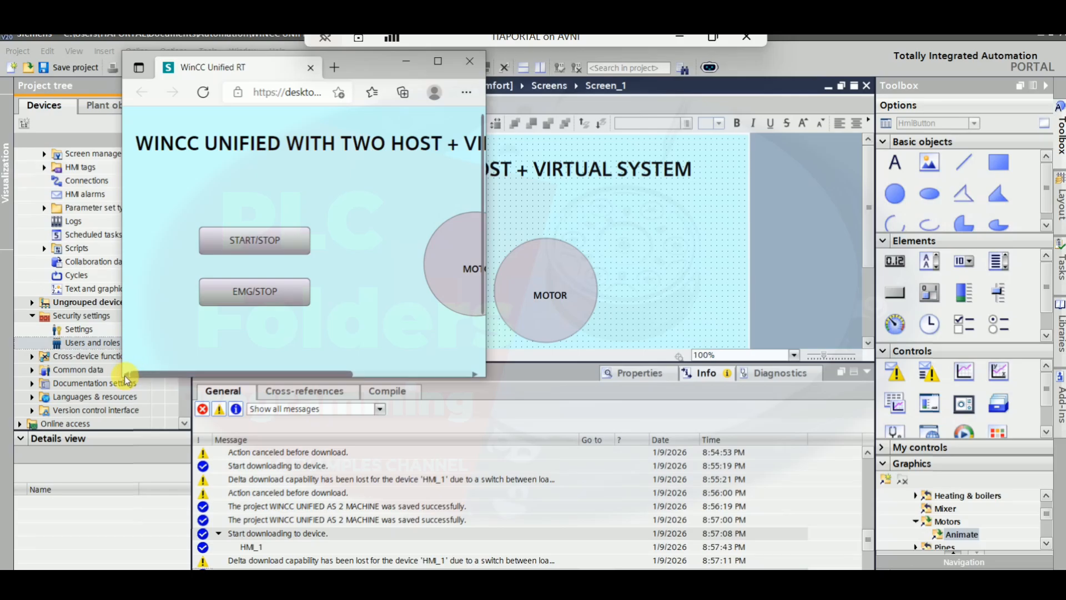
drag(124, 371, 26, 372)
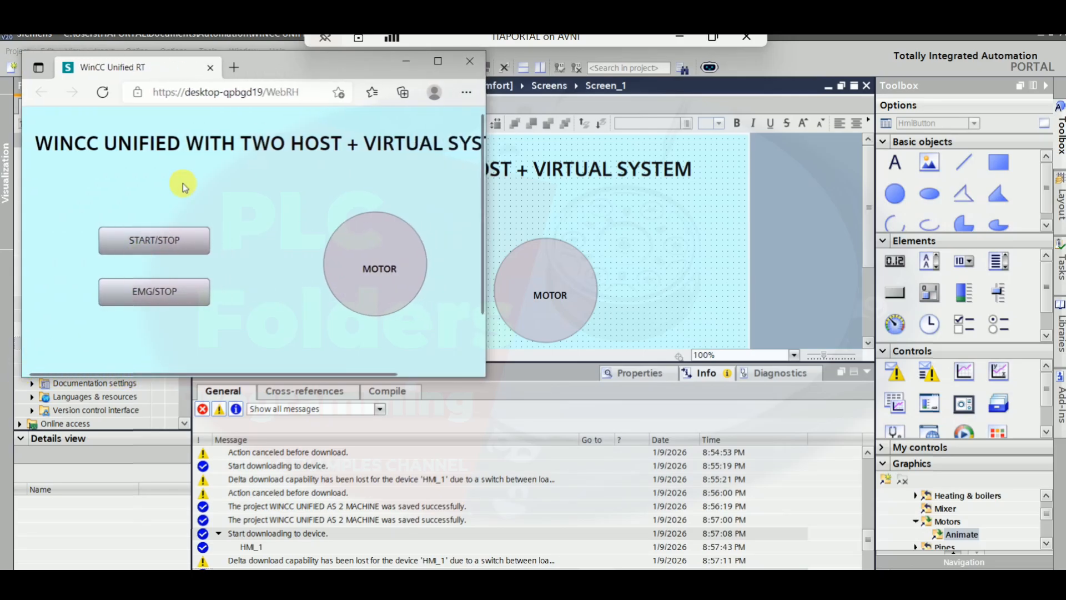
drag(274, 67, 757, 118)
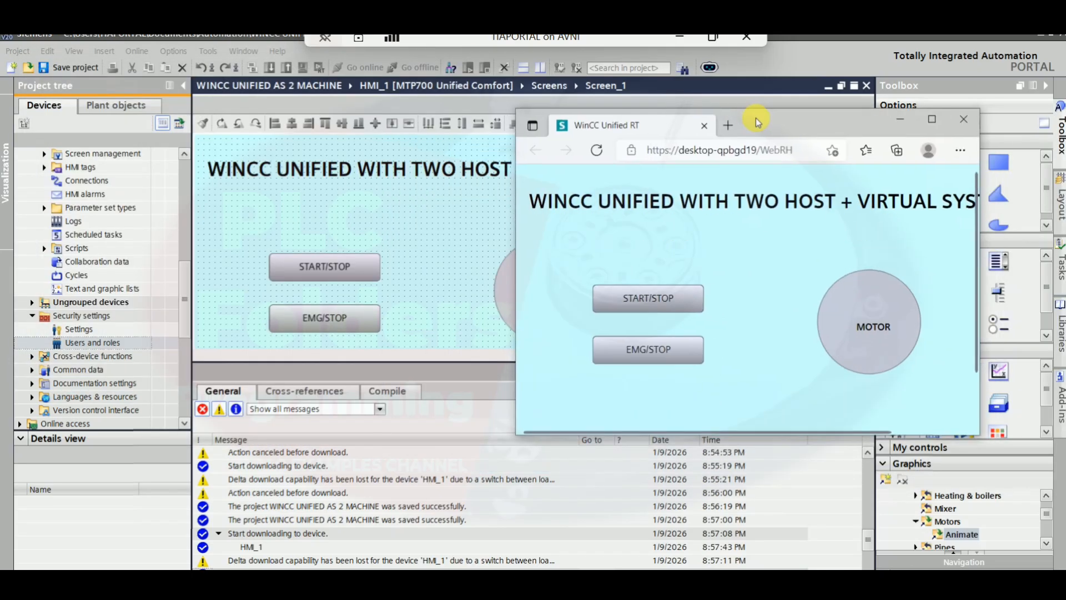
click(654, 300)
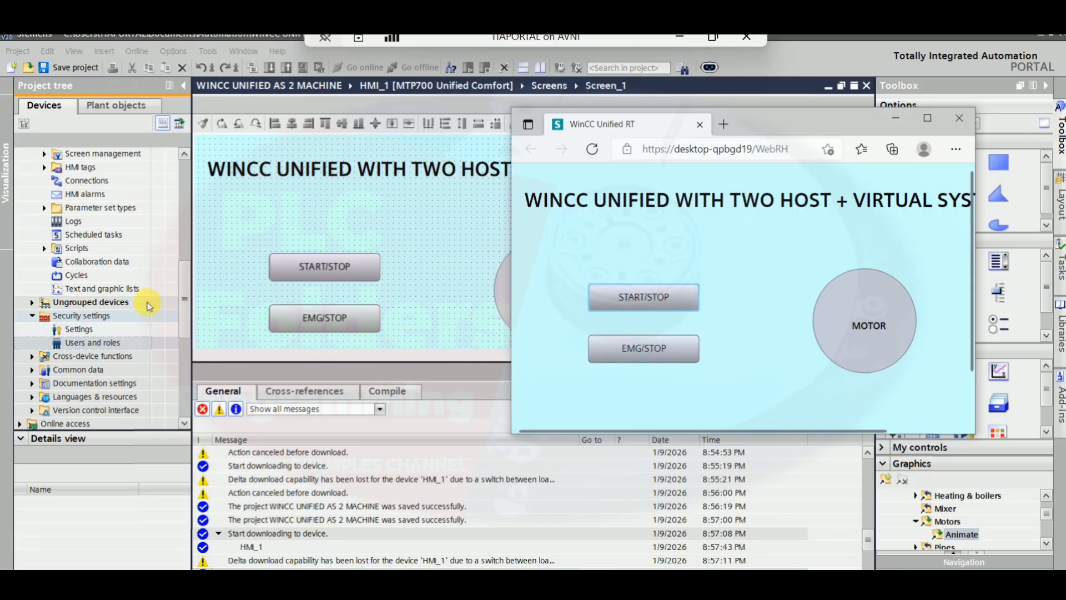
Open the PLC's Main [OB1] program block to view the motor logic
click(185, 226)
drag(185, 225, 184, 191)
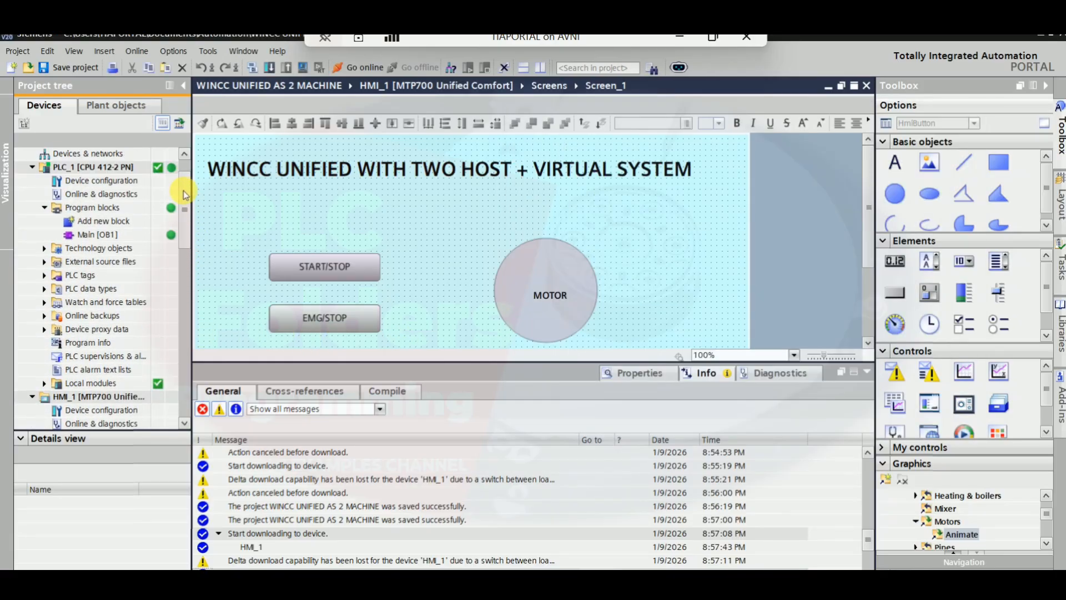
double_click(108, 234)
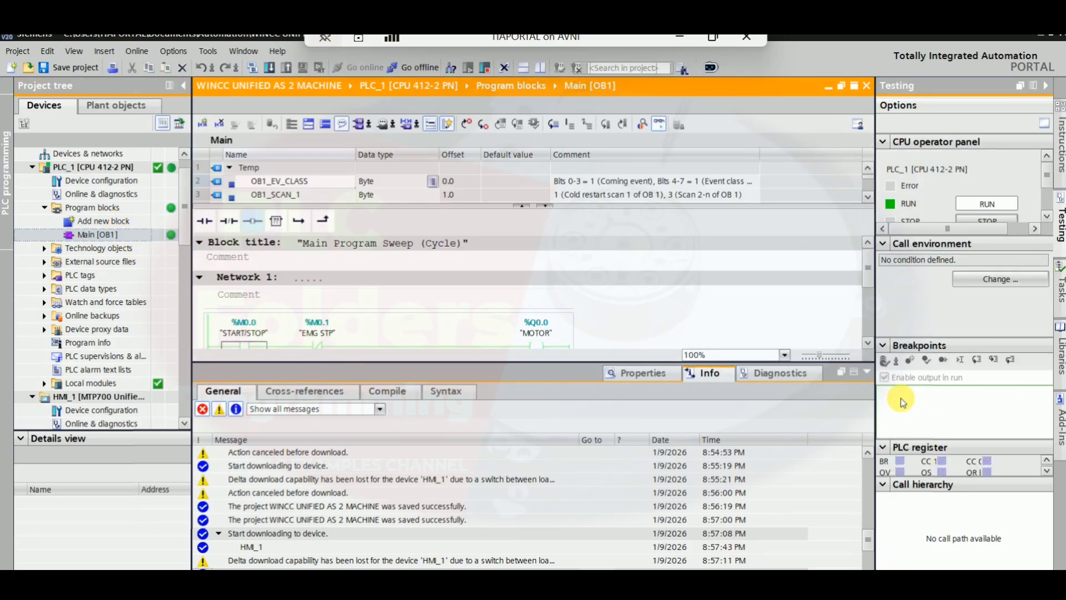
click(865, 371)
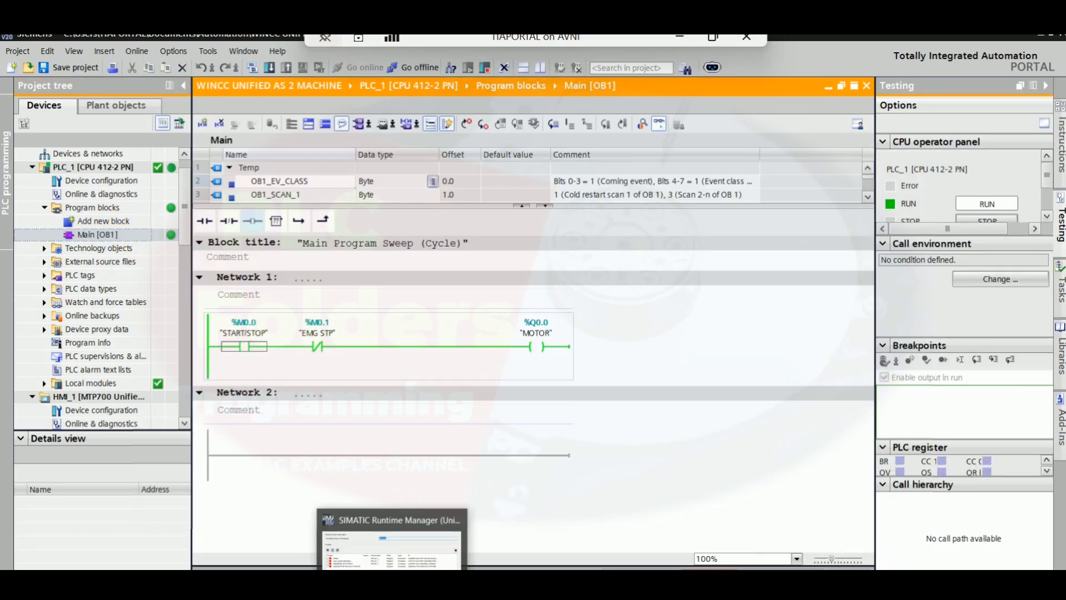
Open the SIMATIC Runtime Manager, refresh the project list, and load HMI_1 runtime in simulation mode
click(394, 576)
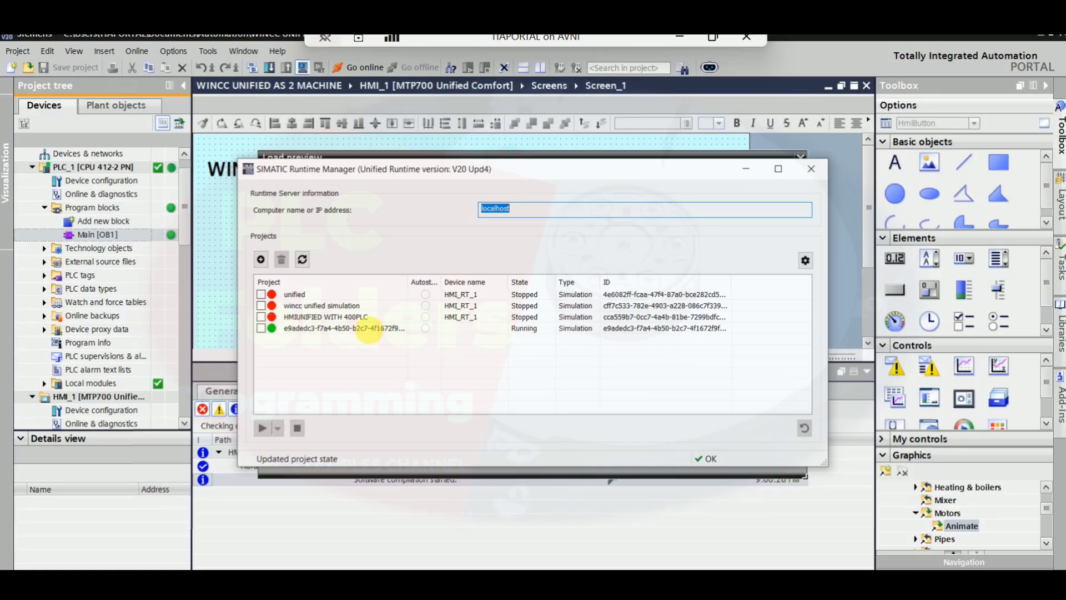
click(302, 260)
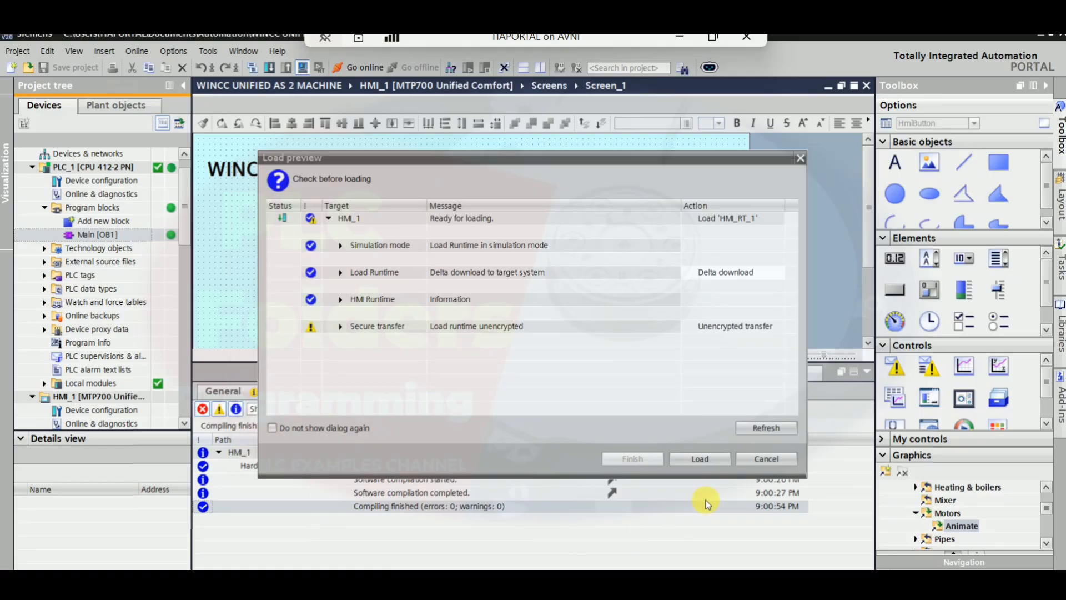
click(699, 459)
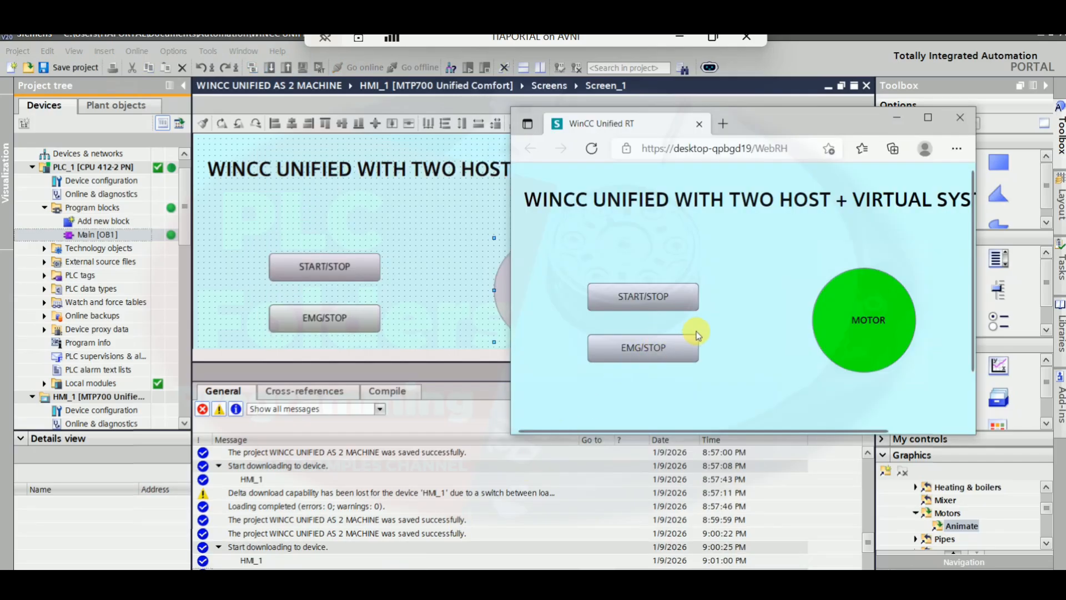
Operate the EMG/STOP and START/STOP buttons in the WinCC Unified RT browser to test the motor
click(663, 349)
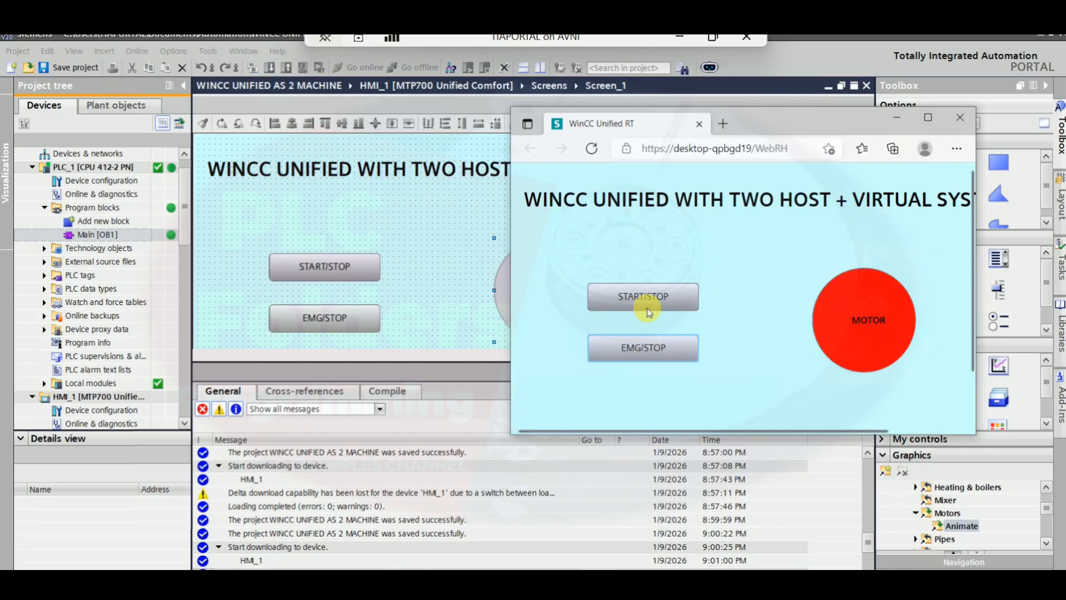
click(648, 310)
click(650, 344)
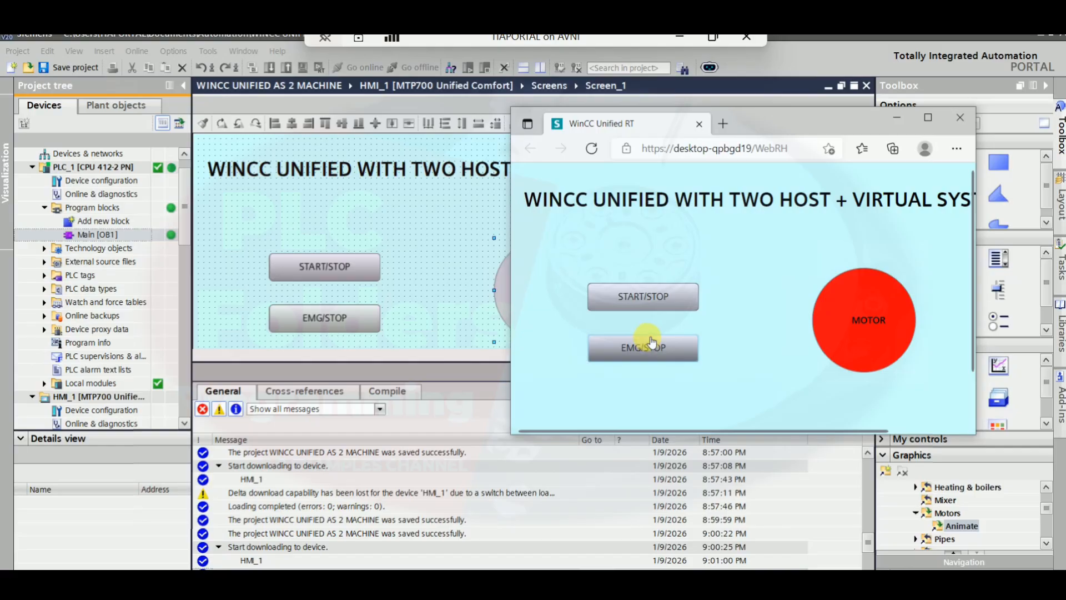
click(653, 305)
click(642, 353)
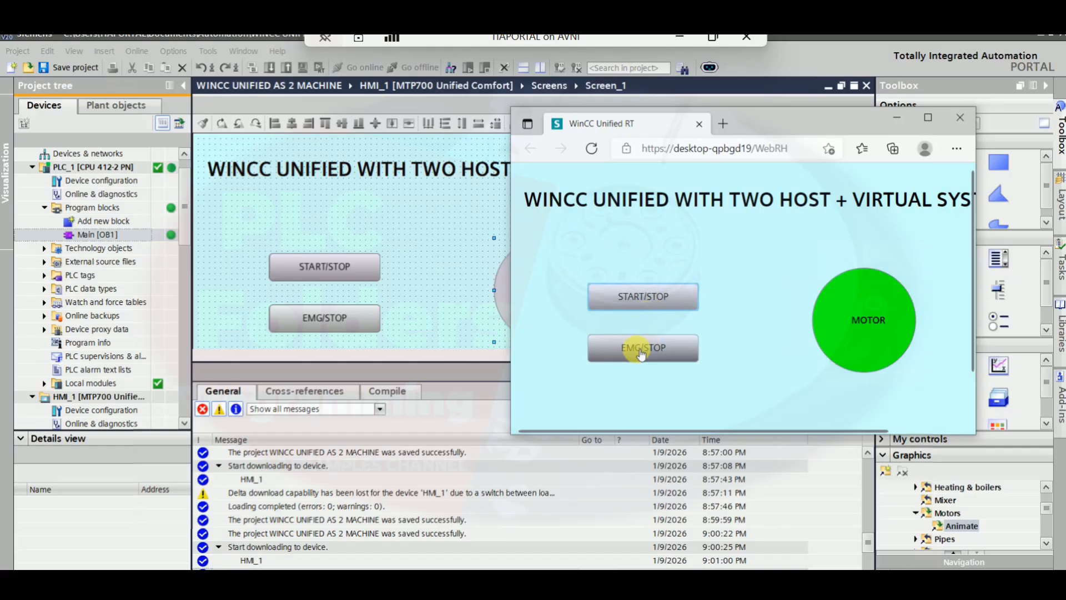
click(638, 300)
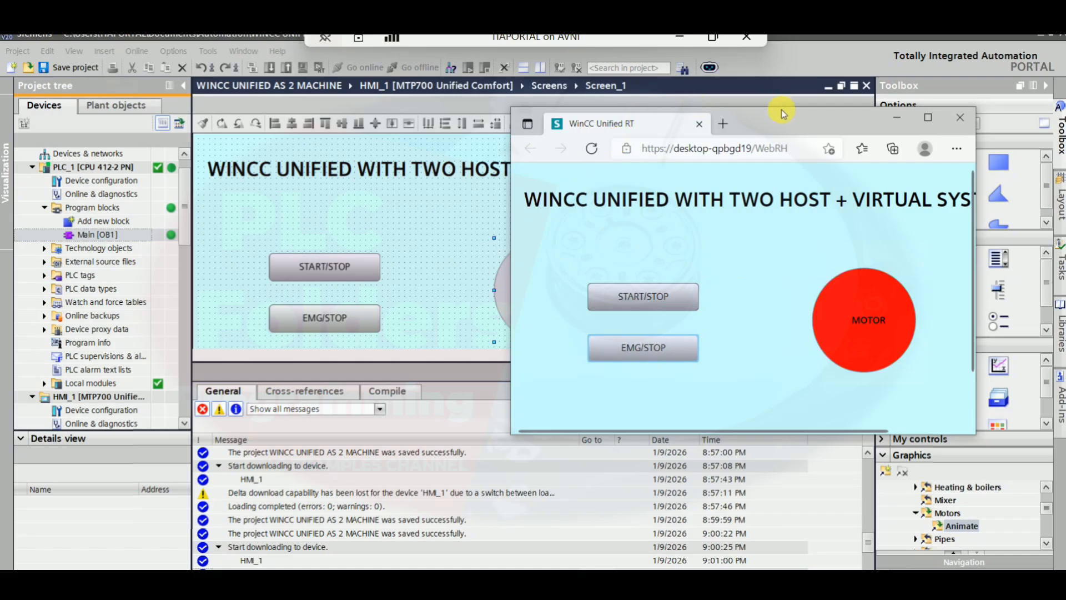
Move the runtime browser aside and reopen the PLC's Main [OB1] block in the editor
drag(782, 109, 665, 120)
click(639, 159)
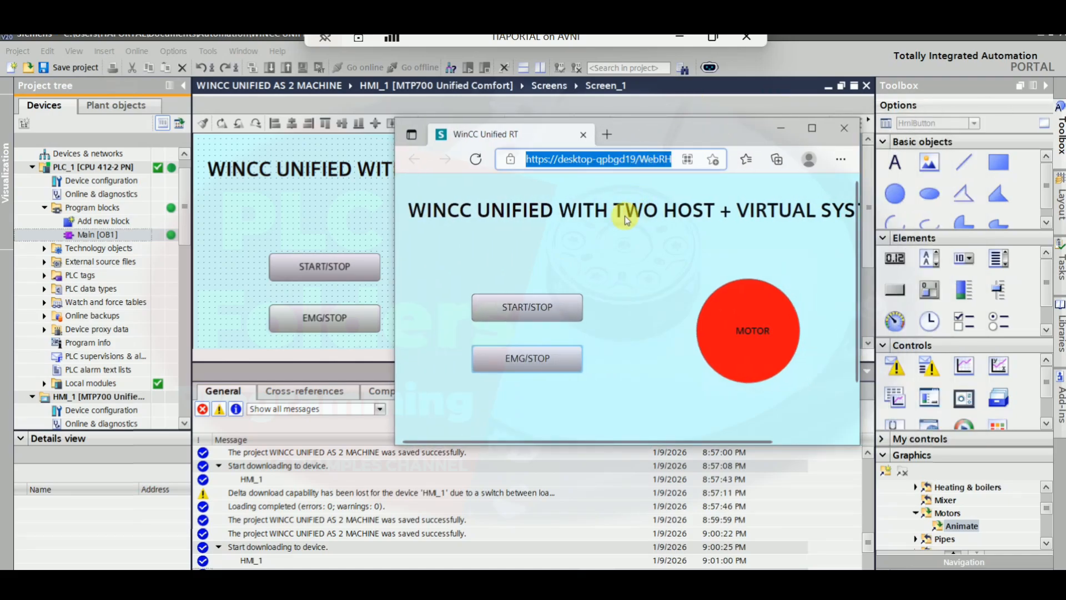
double_click(95, 234)
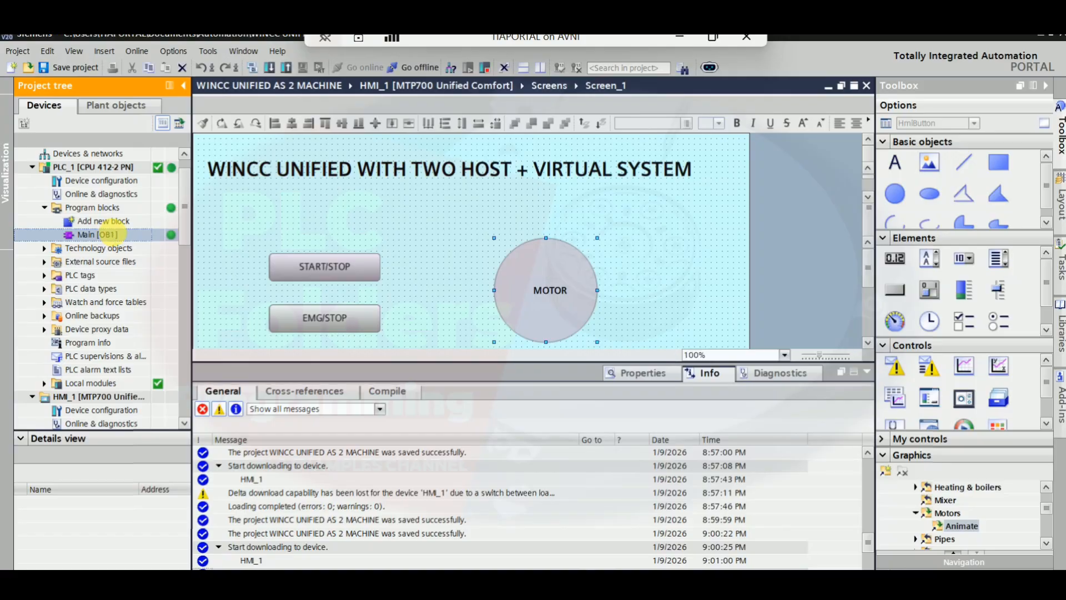
click(868, 372)
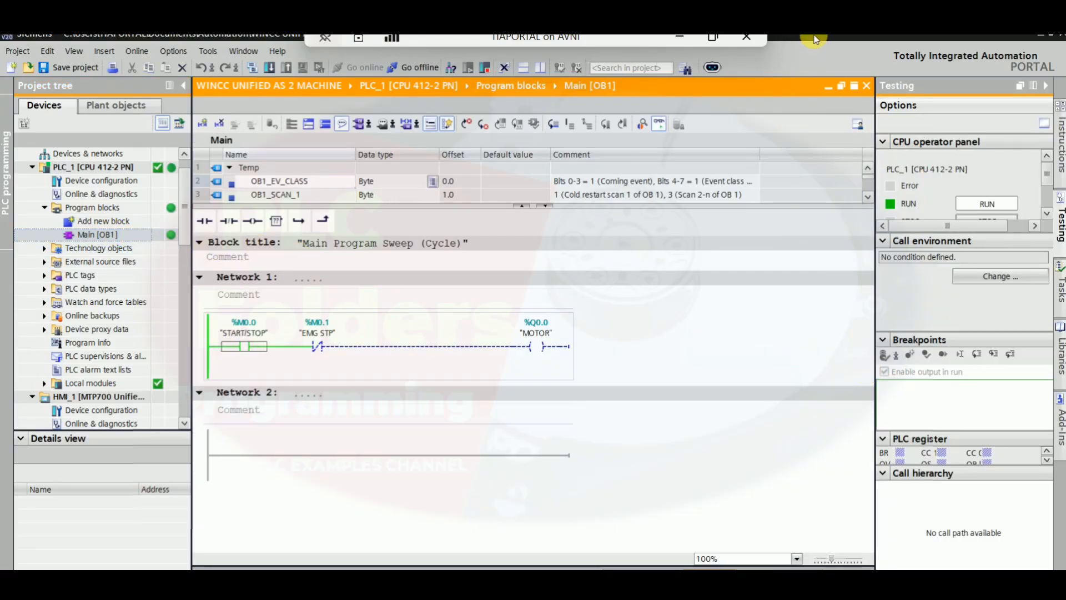
Restore and resize the virtual machine connection window on the desktop
double_click(539, 38)
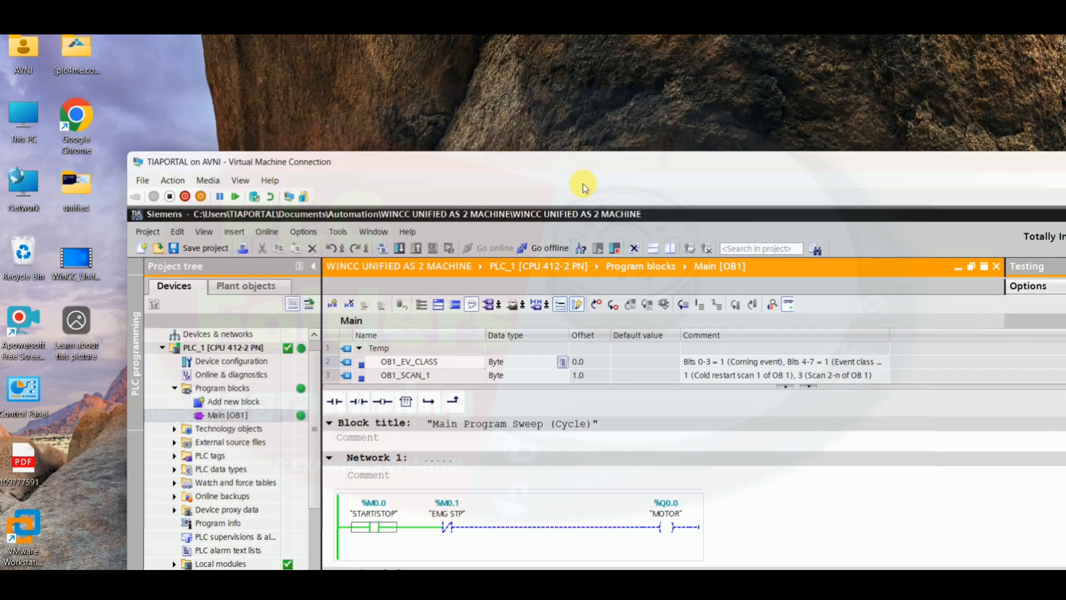
drag(591, 170, 491, 55)
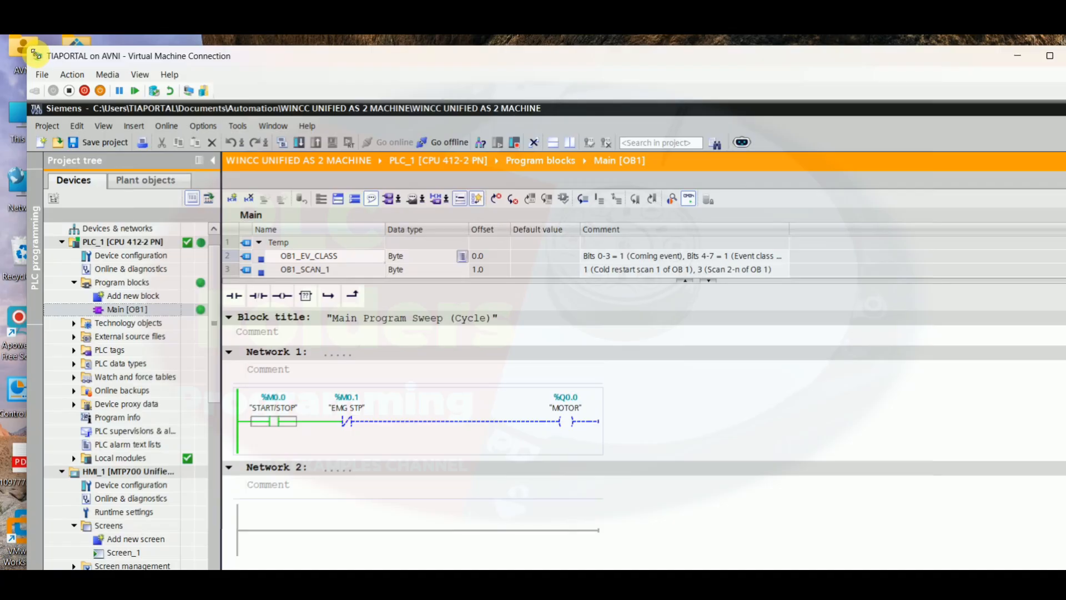
drag(37, 54, 414, 194)
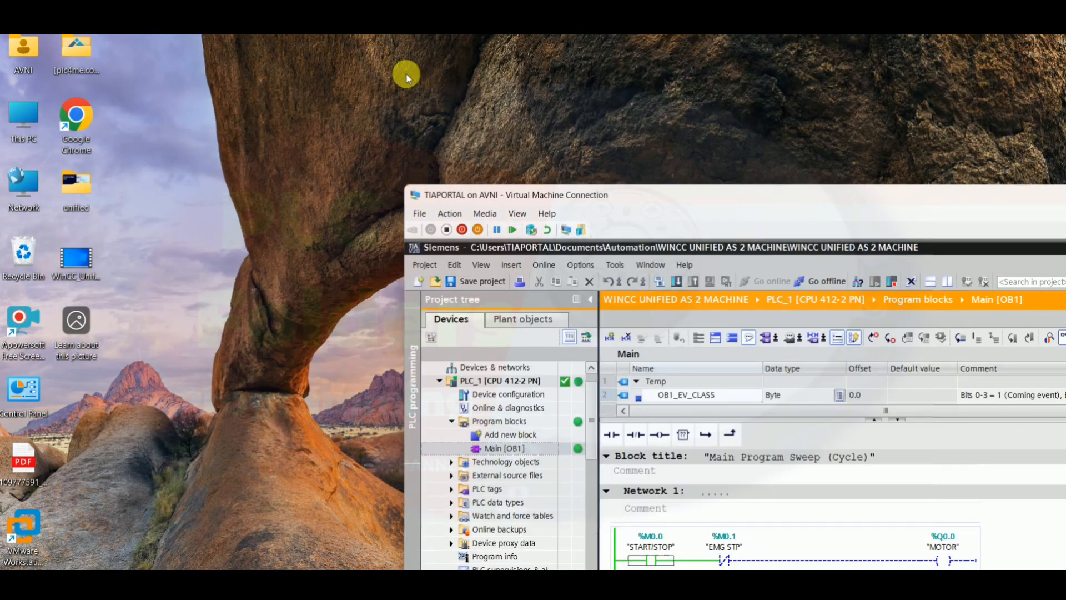
drag(778, 190, 401, 149)
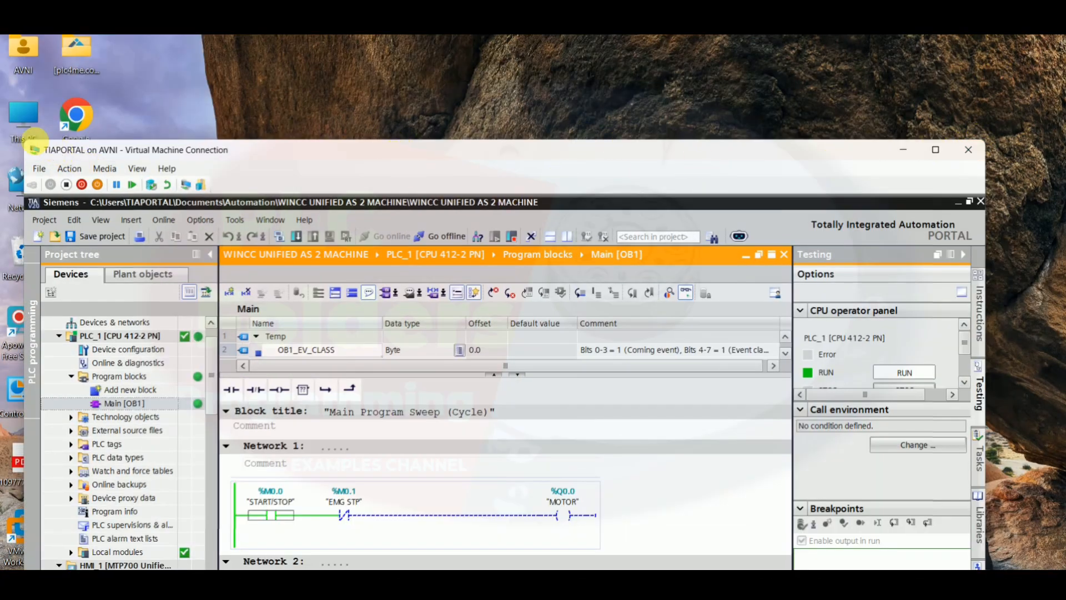
drag(32, 145, 349, 267)
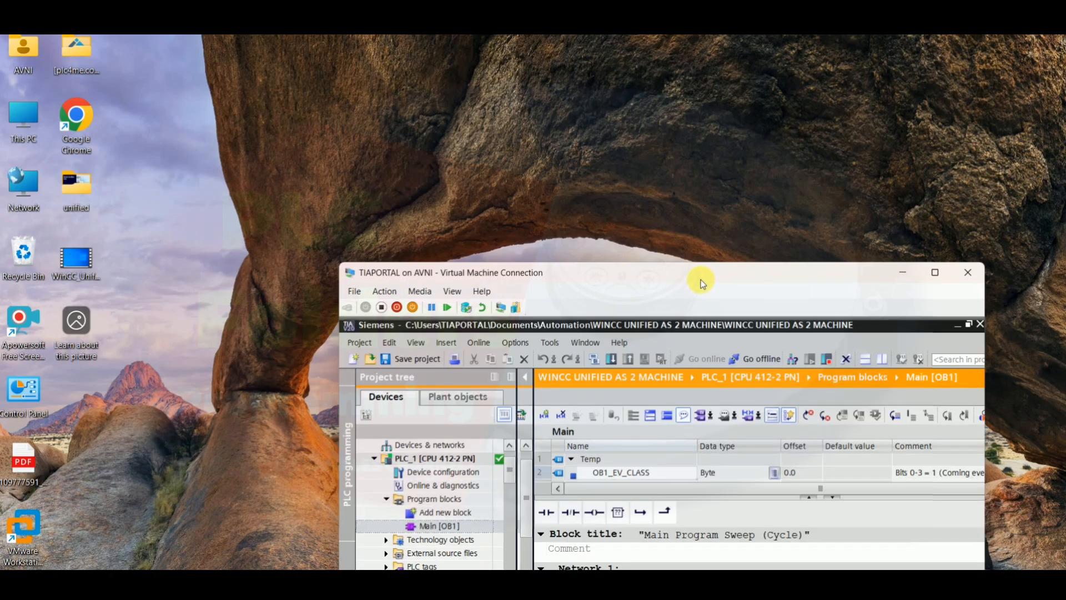
drag(702, 280, 642, 87)
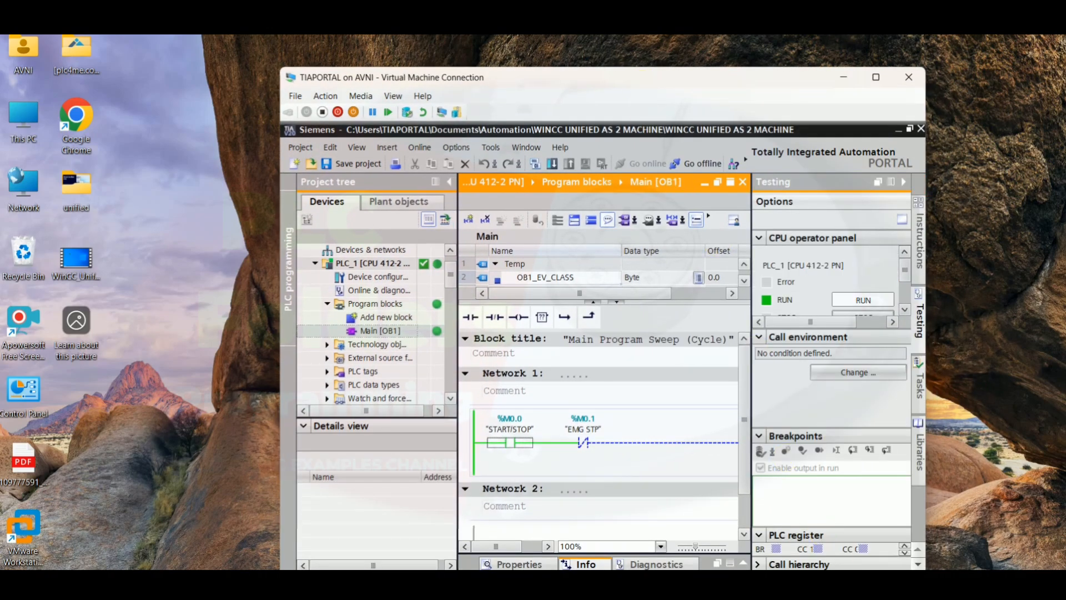
drag(925, 575, 1000, 523)
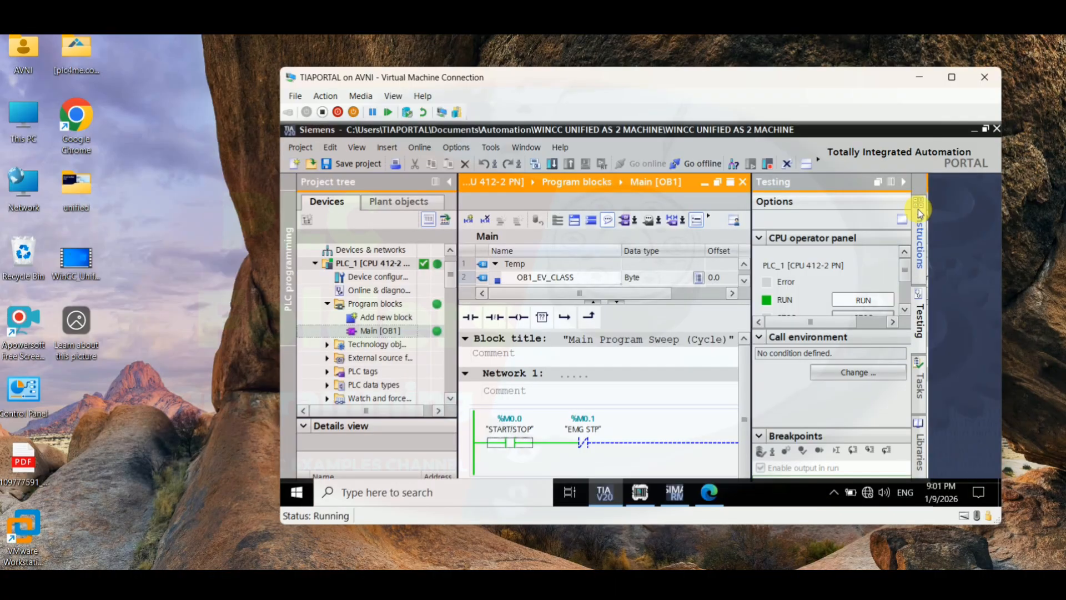
click(904, 181)
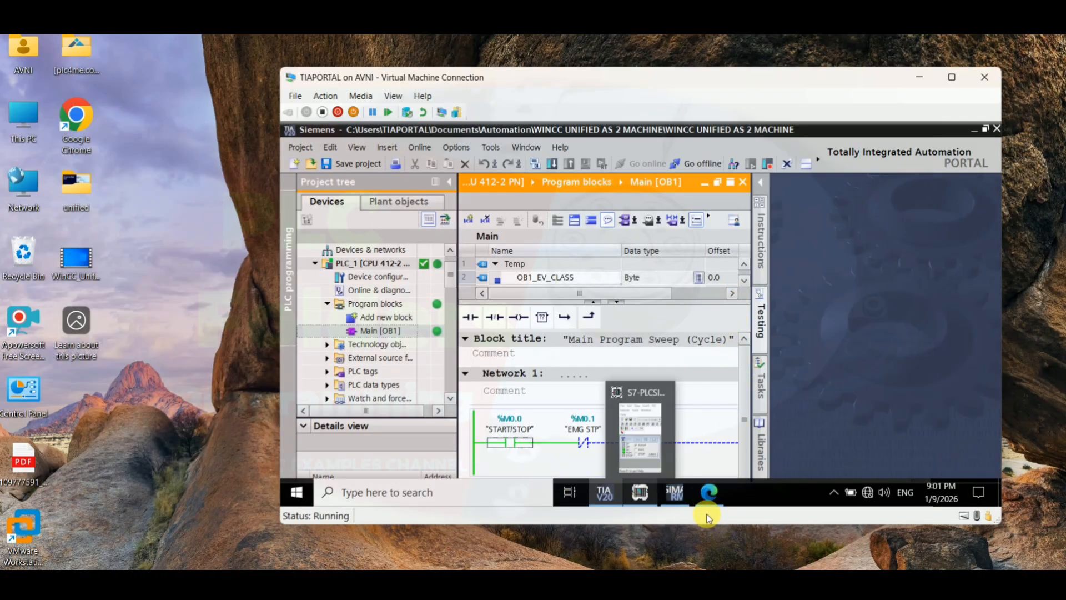
Bring up the WinCC Unified RT browser window and arrange it beside the TIA Portal editor
click(709, 493)
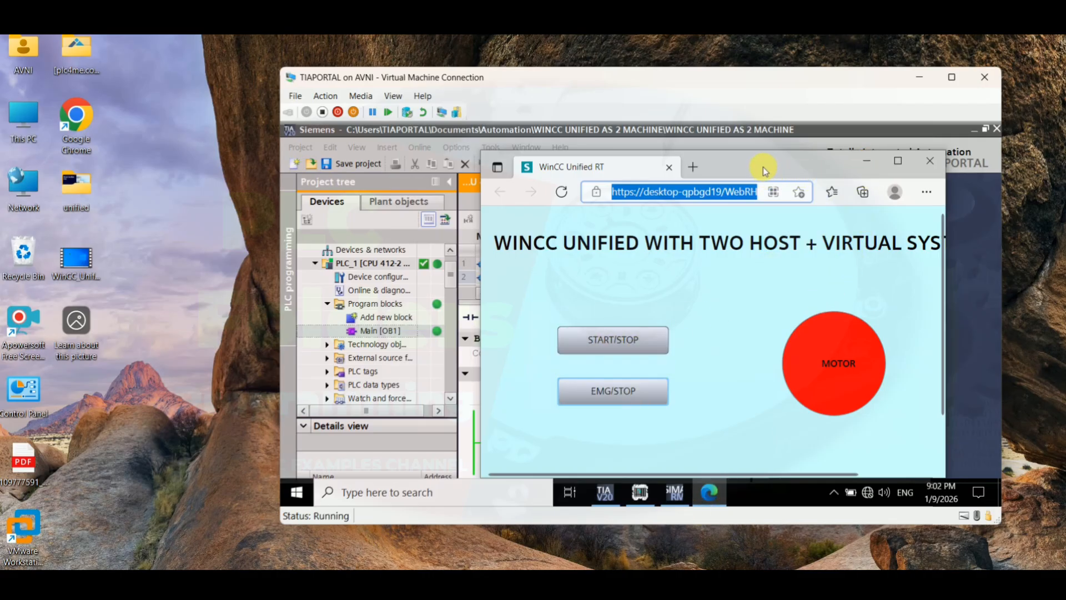
drag(763, 167, 808, 182)
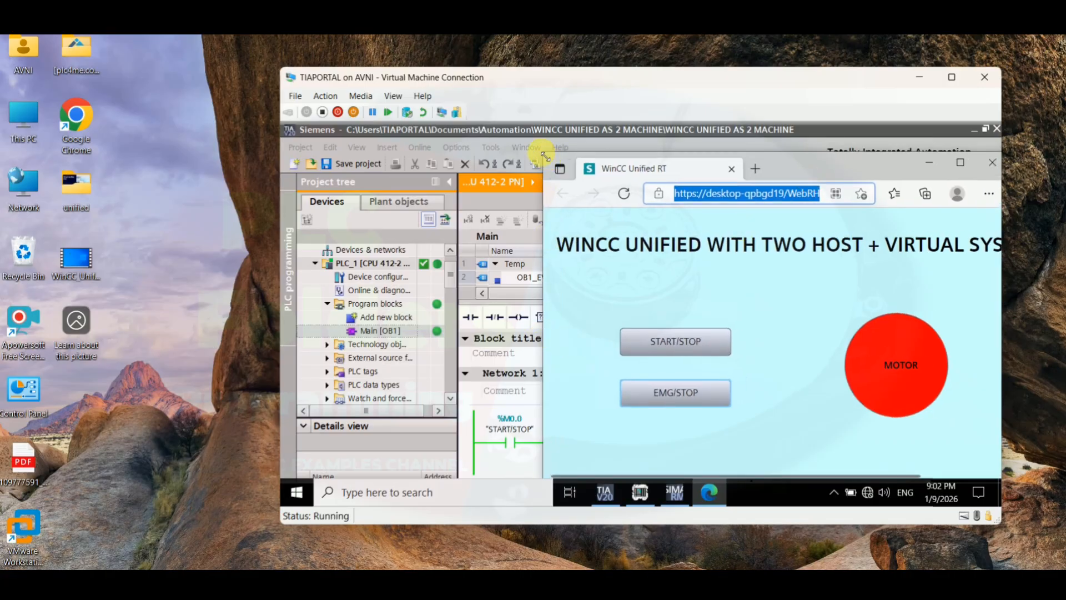
drag(546, 158, 654, 145)
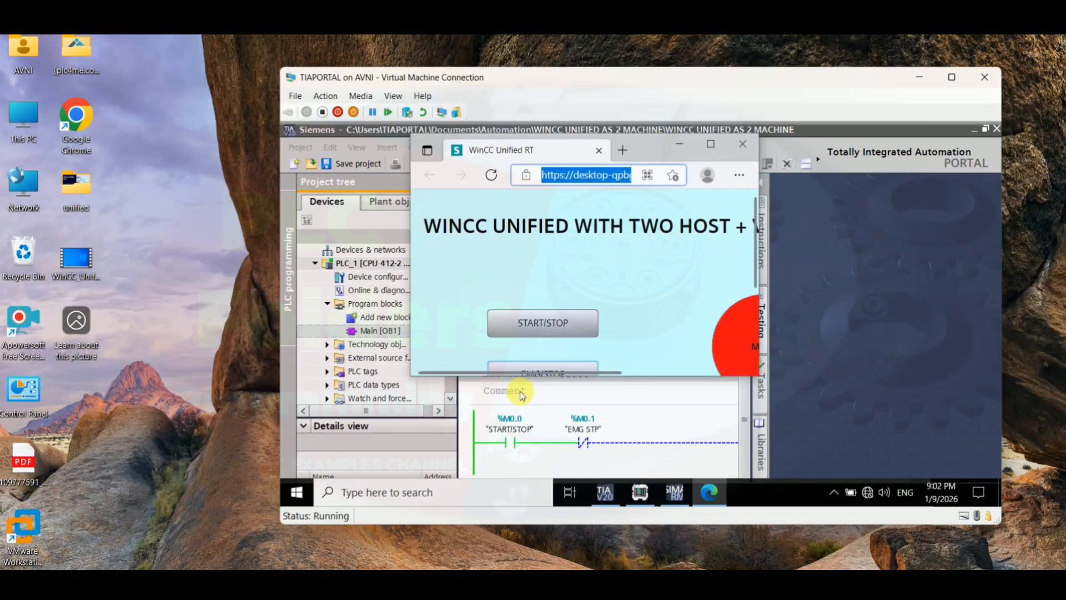
drag(542, 371, 697, 376)
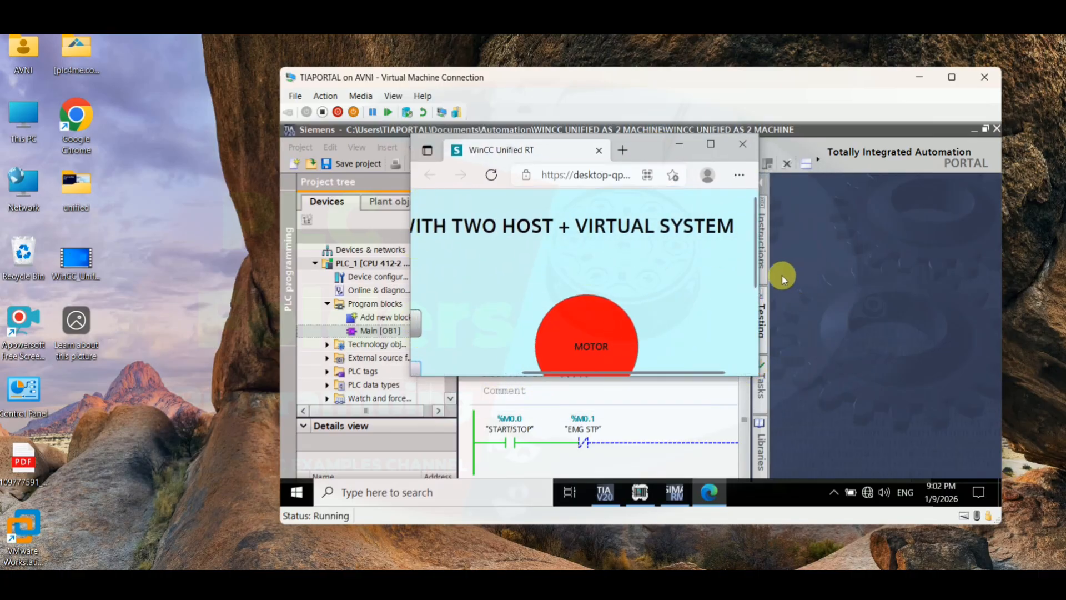
drag(754, 272, 753, 304)
drag(676, 150, 943, 164)
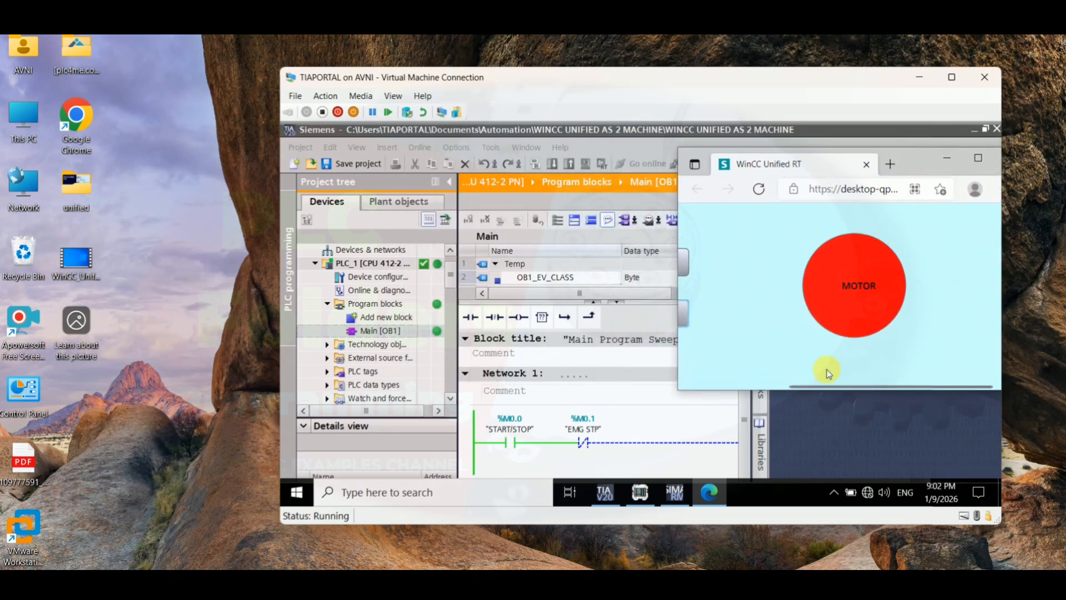
drag(831, 387, 779, 394)
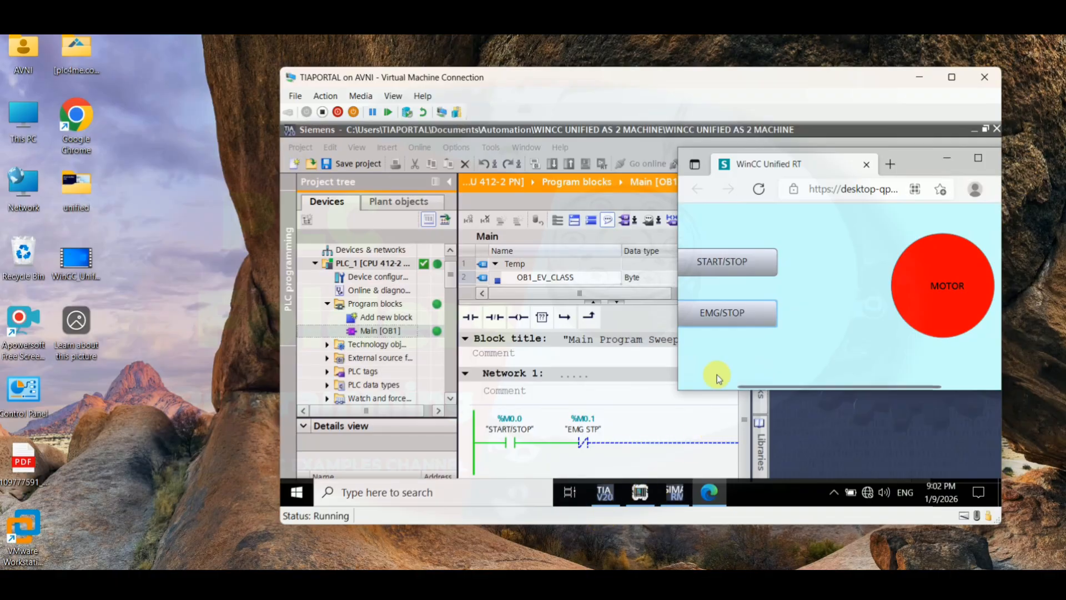
click(947, 157)
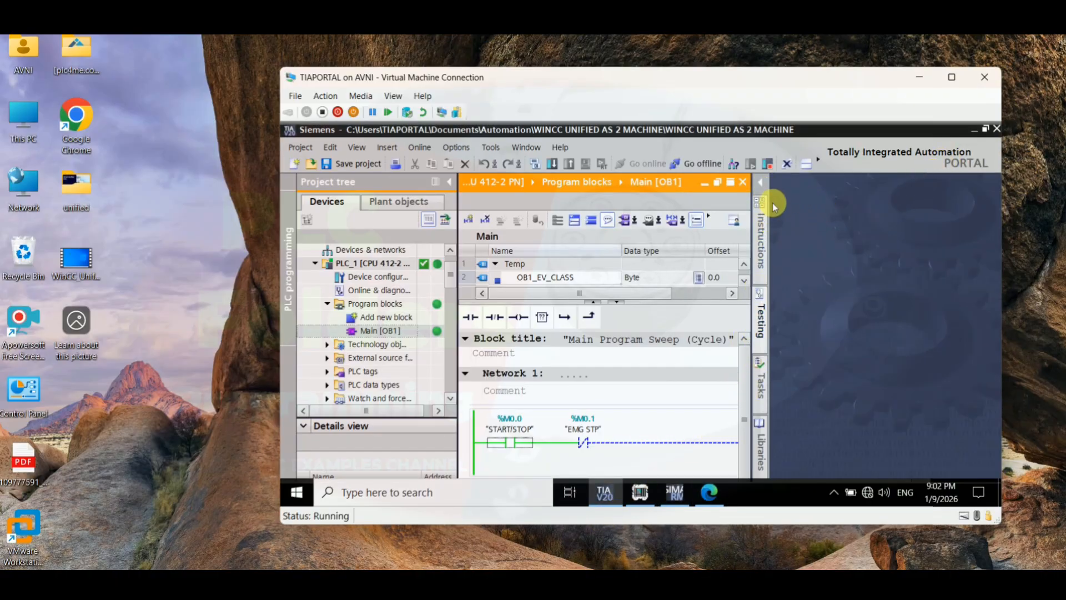
click(717, 183)
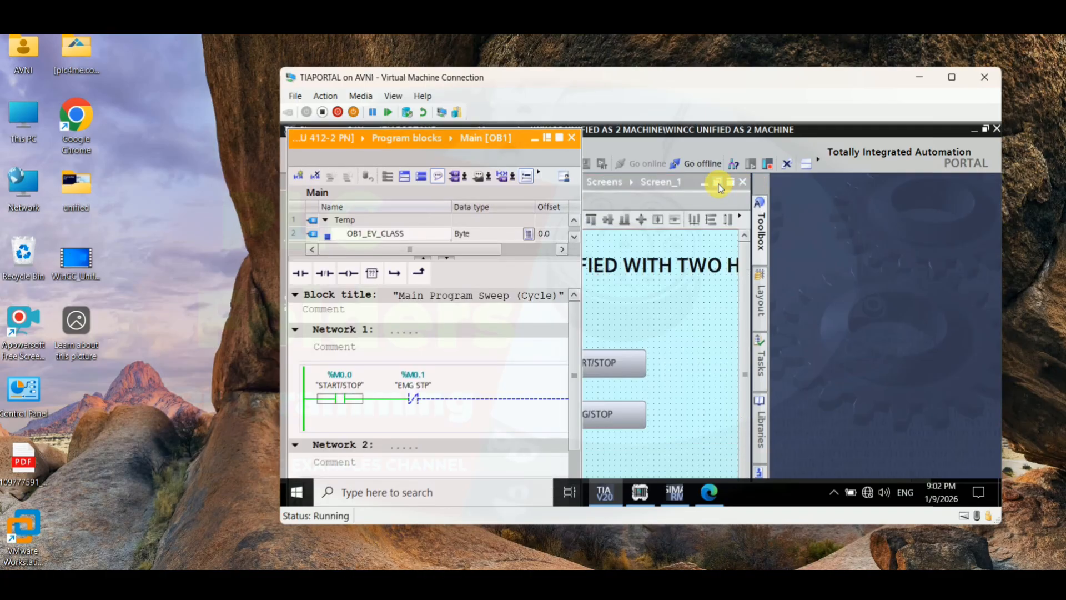
click(719, 185)
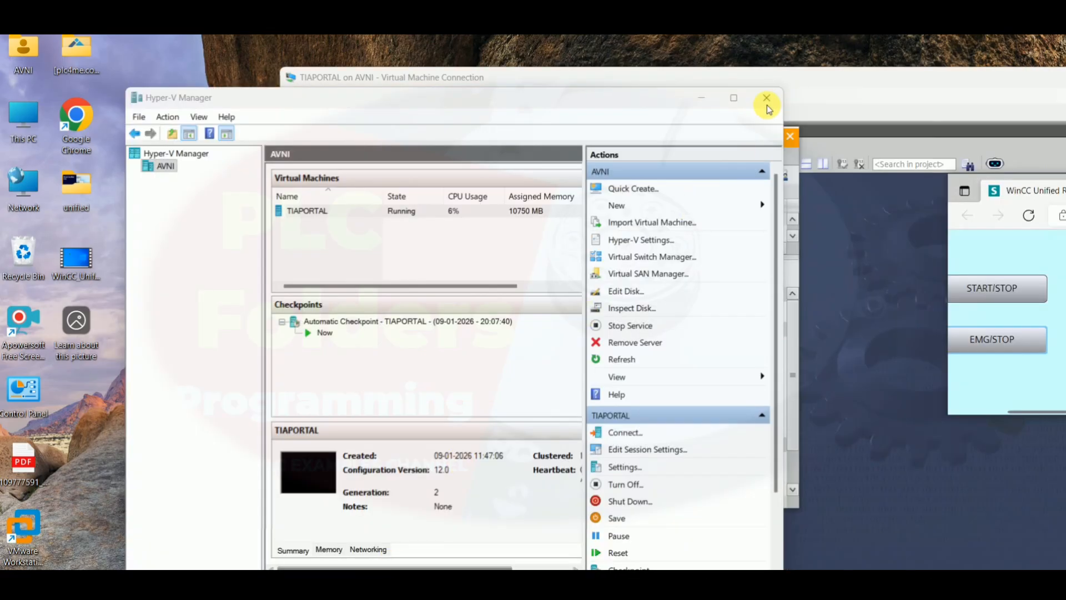
click(702, 98)
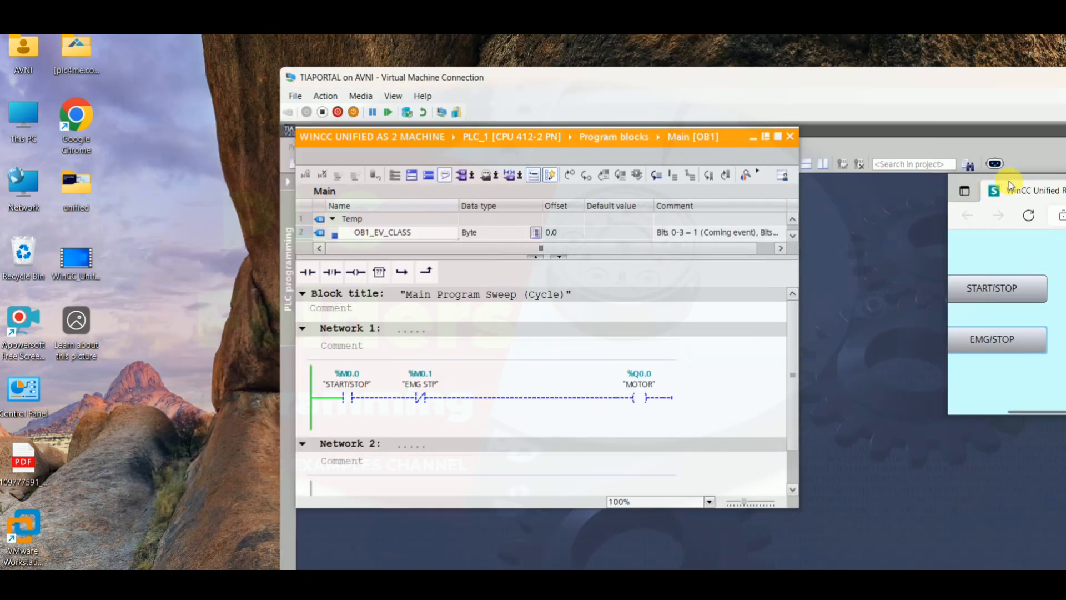
drag(1009, 184, 785, 195)
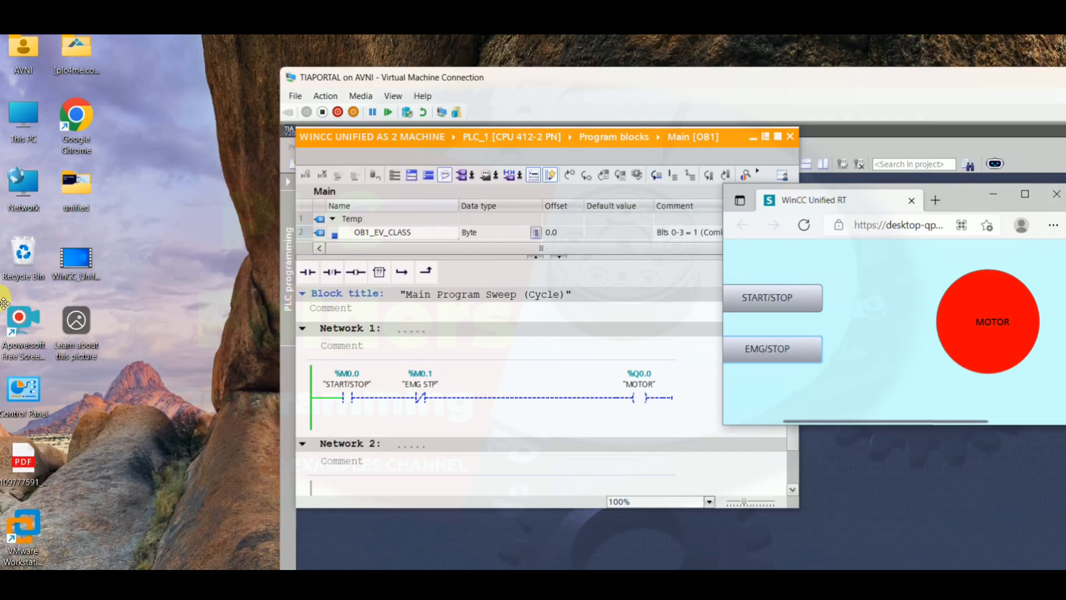
Open Chrome and load the WinCC Unified runtime address copied from the Edge browser
double_click(78, 130)
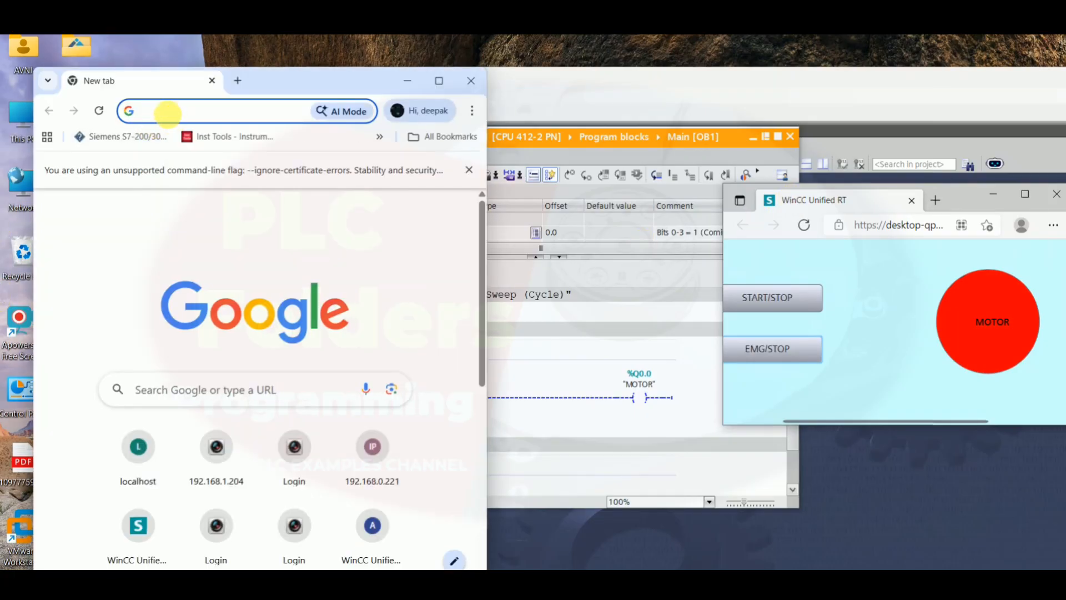
right_click(168, 113)
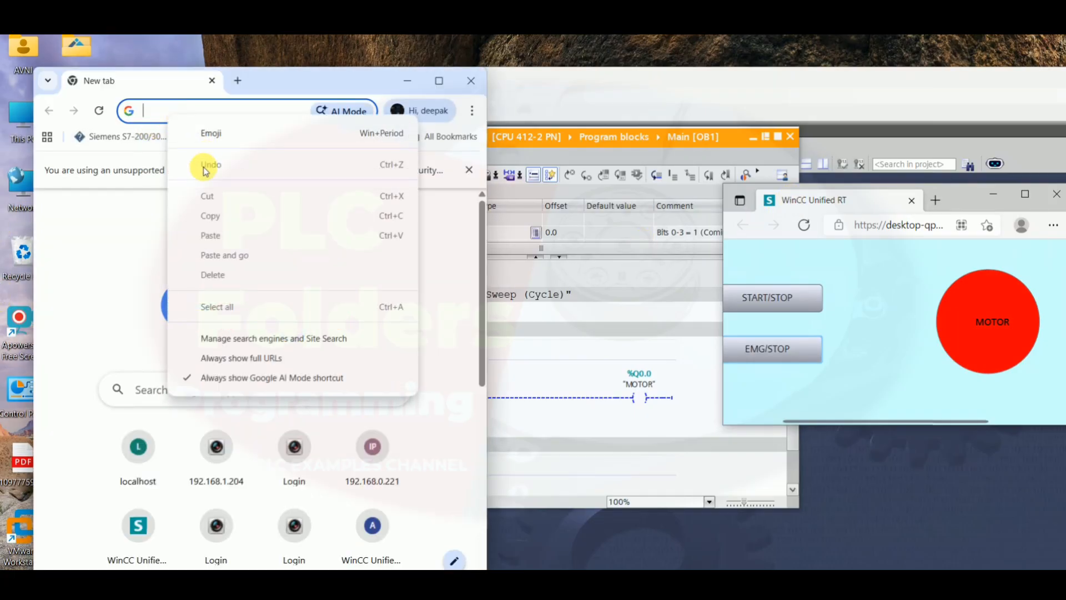
click(878, 225)
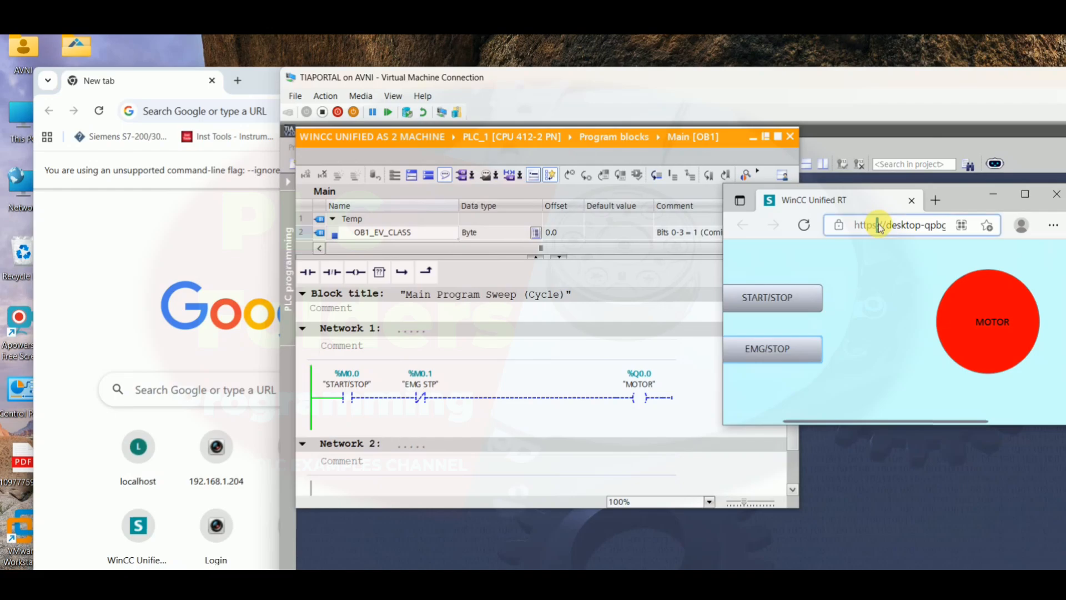
drag(858, 225, 956, 273)
key(ctrl+c)
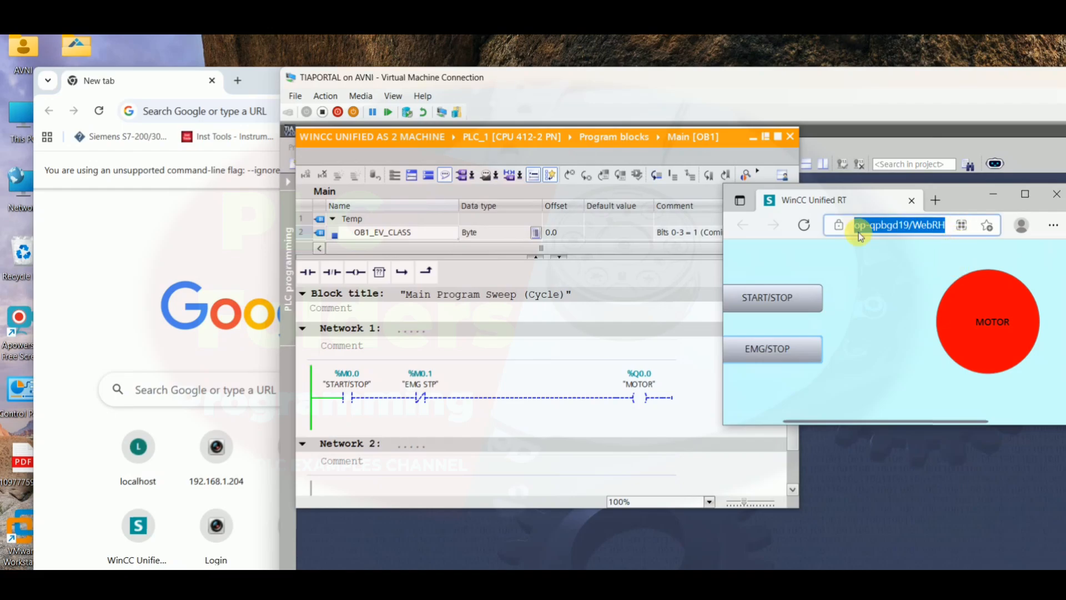
click(191, 114)
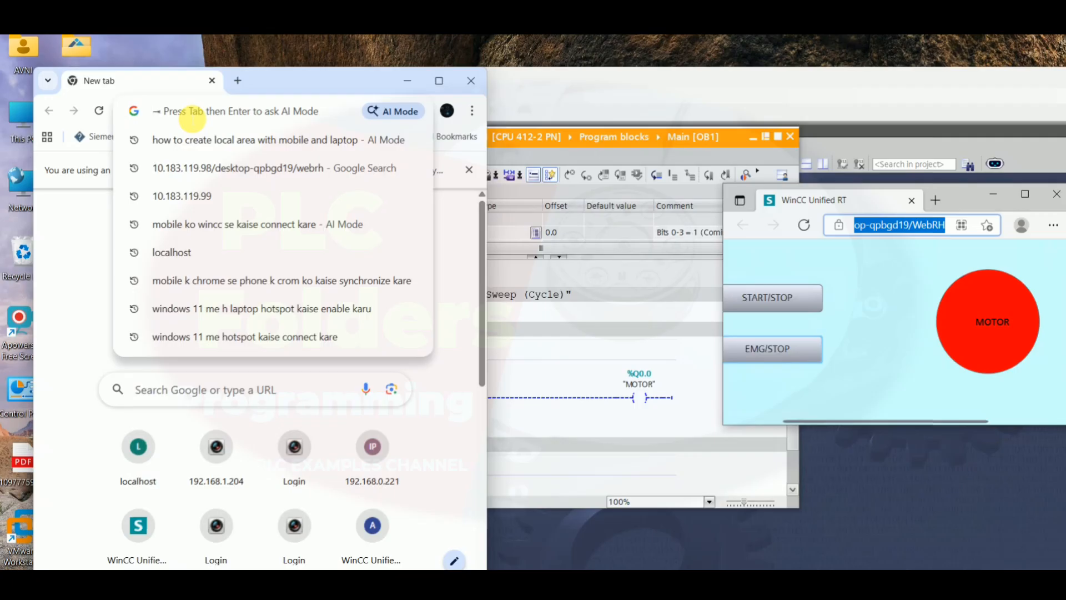
key(ctrl+v)
click(325, 146)
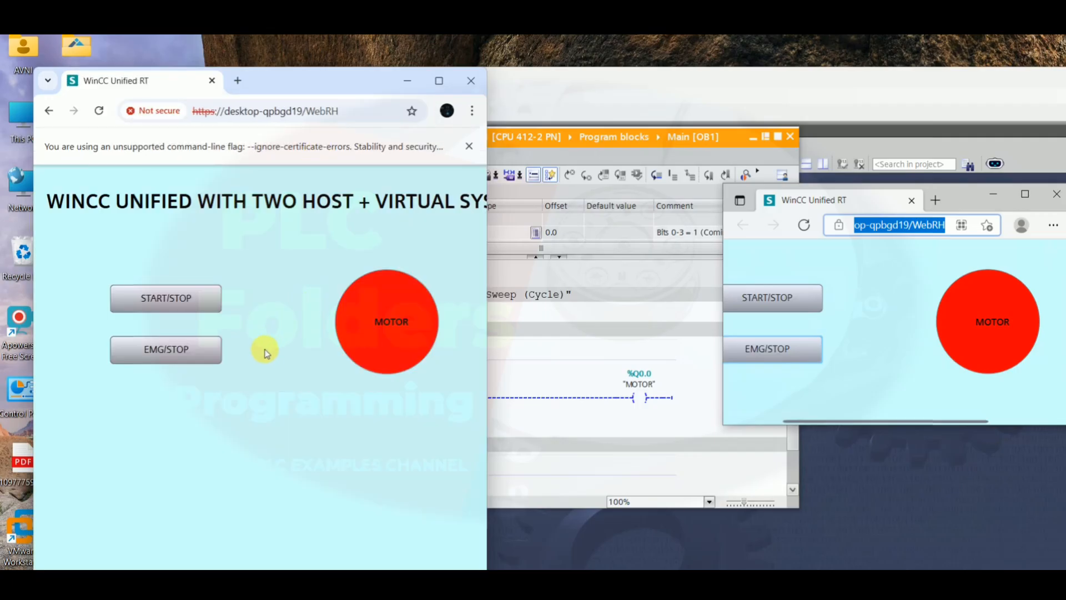
Toggle the motor repeatedly with the START/STOP and EMG/STOP buttons in the Chrome runtime
click(578, 100)
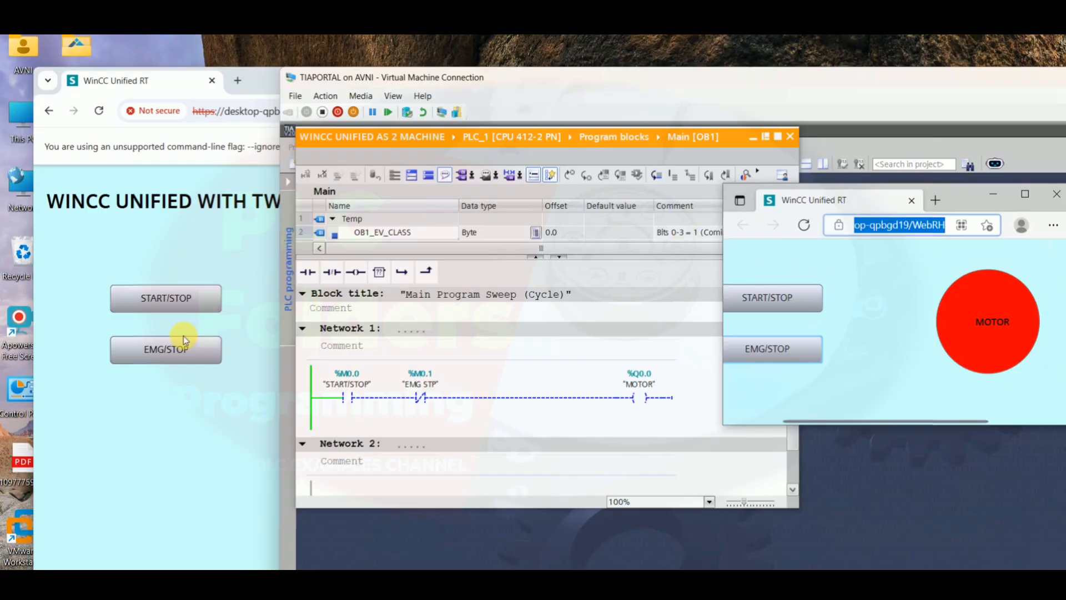
click(148, 82)
click(157, 350)
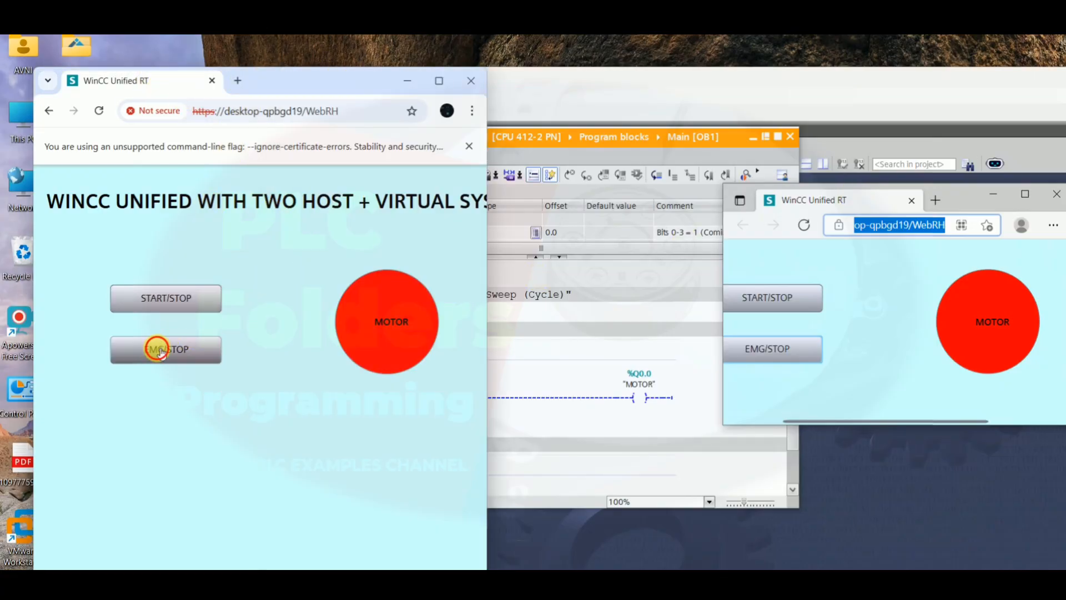
click(172, 305)
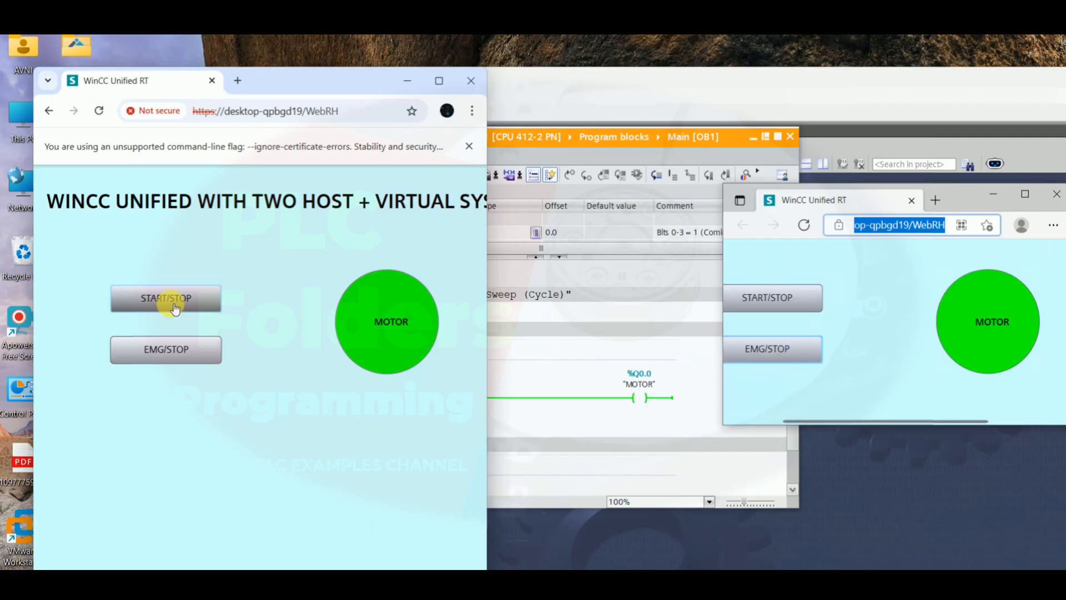
click(167, 349)
click(177, 300)
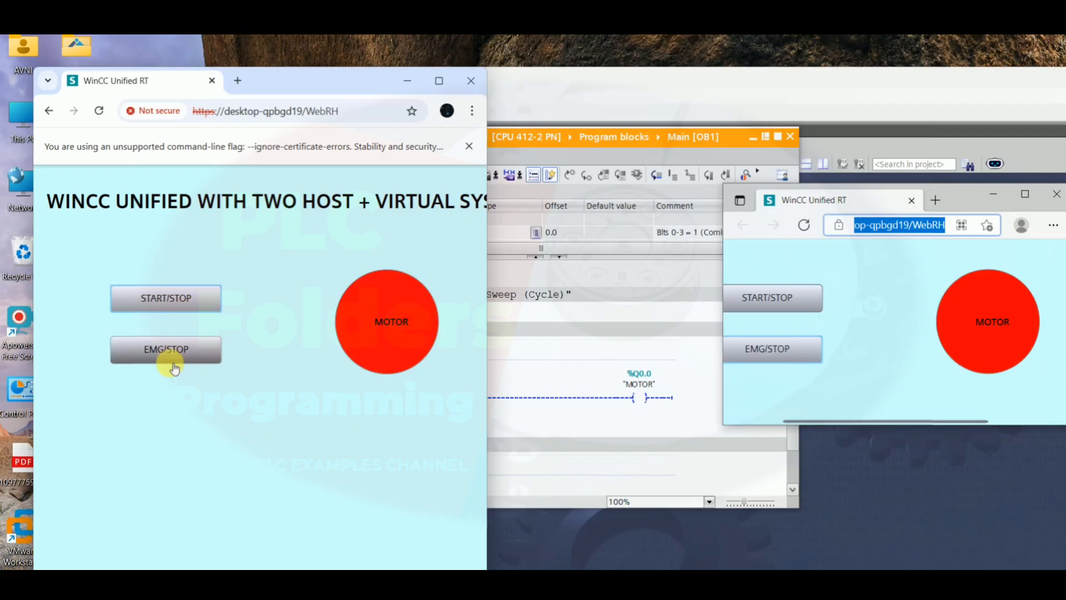
click(175, 301)
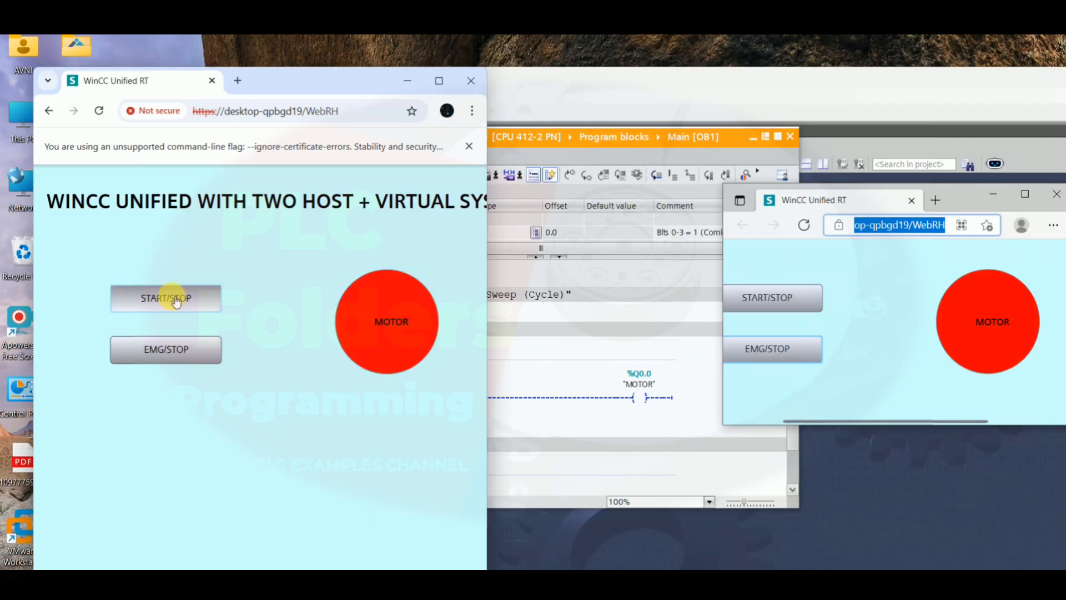
click(176, 301)
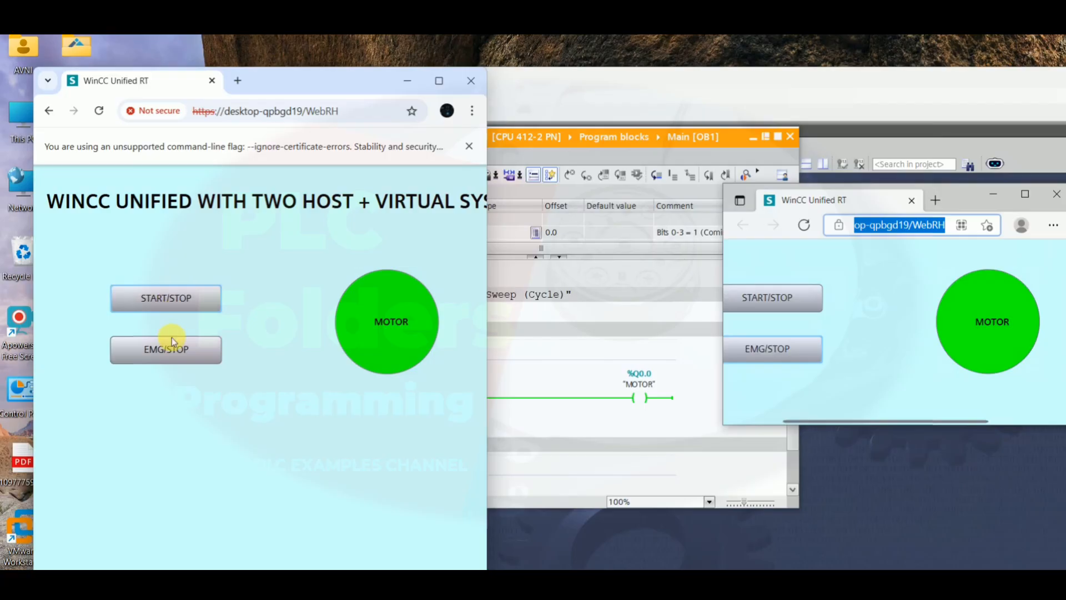
click(175, 308)
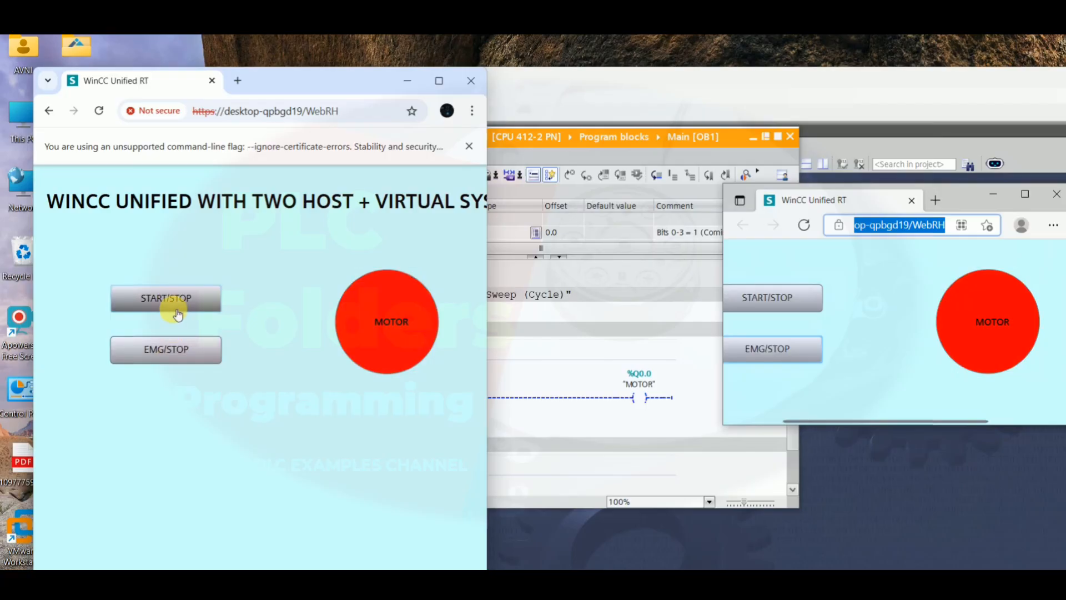
click(179, 303)
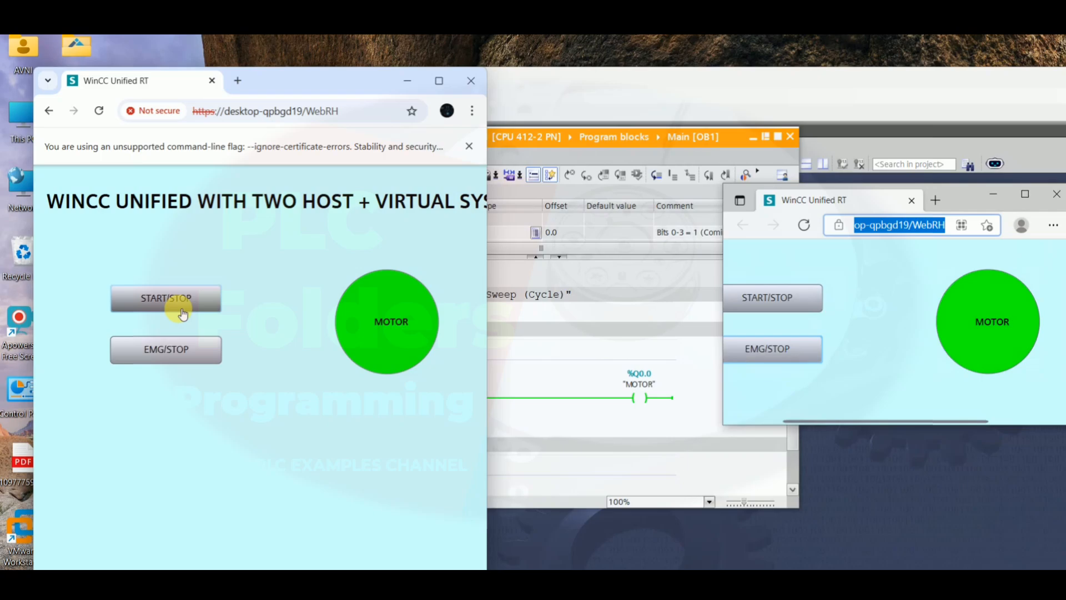
click(168, 303)
Press EMG/STOP in Chrome and compare the ladder network status in the TIA Portal editor
click(591, 118)
click(211, 358)
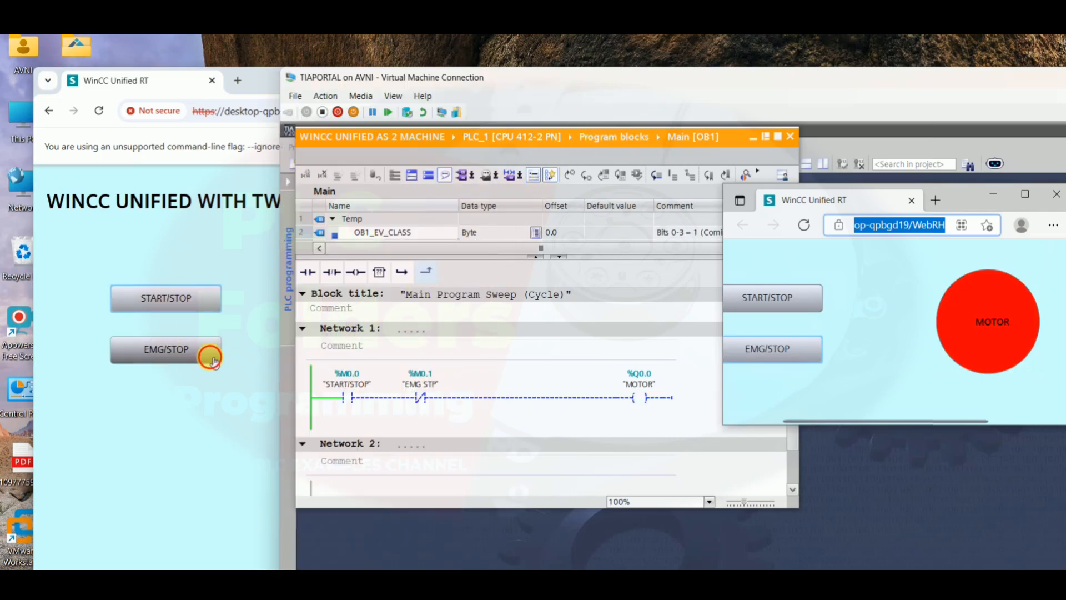
click(580, 114)
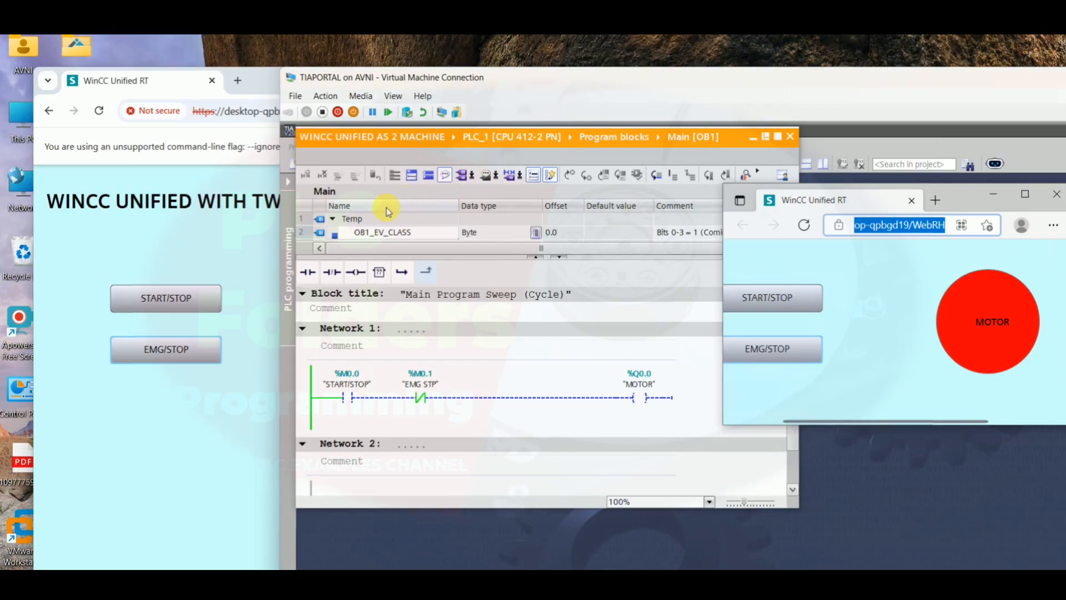
click(200, 297)
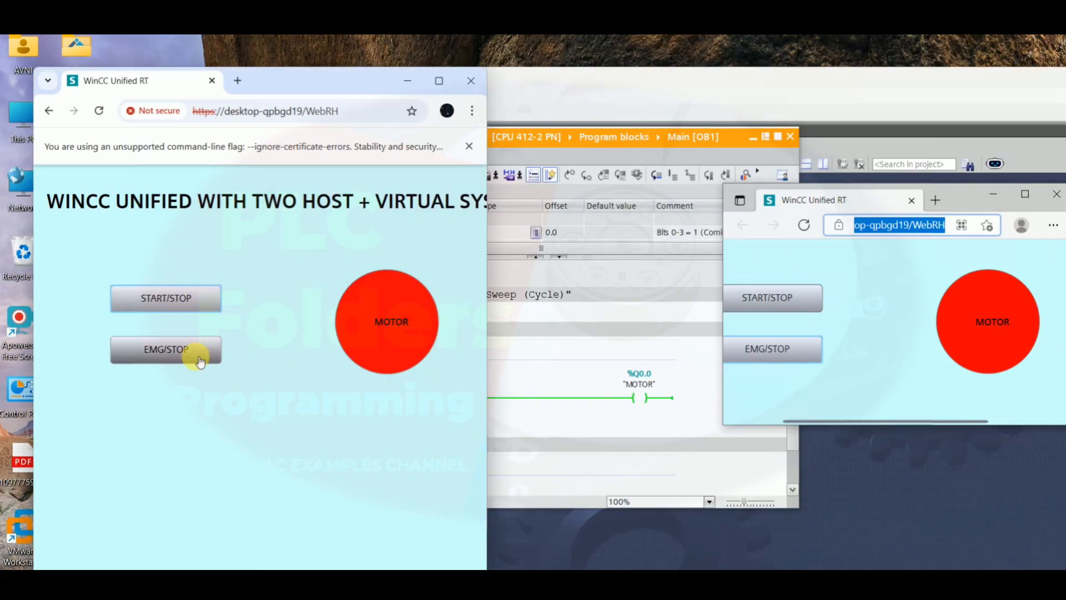
click(603, 99)
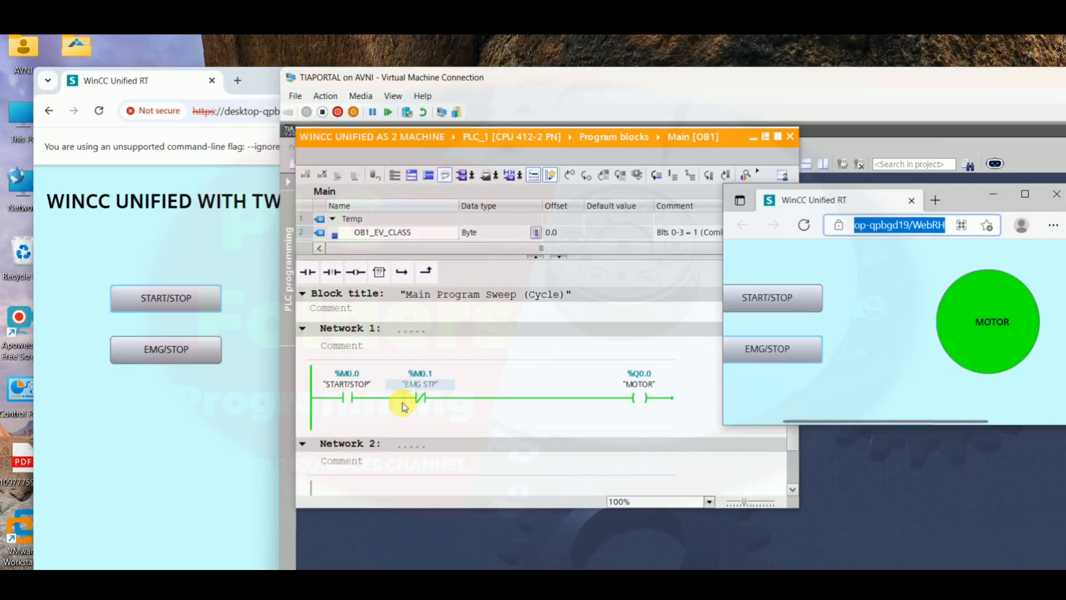
Close the Edge runtime window and reposition the virtual machine window beside Chrome
click(1056, 191)
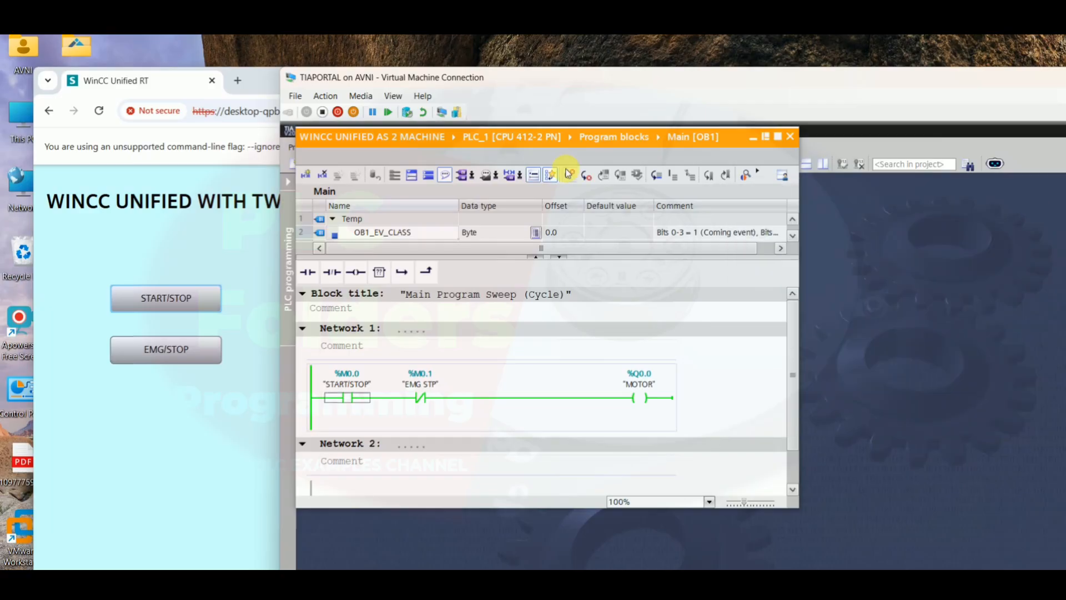
drag(564, 84, 578, 66)
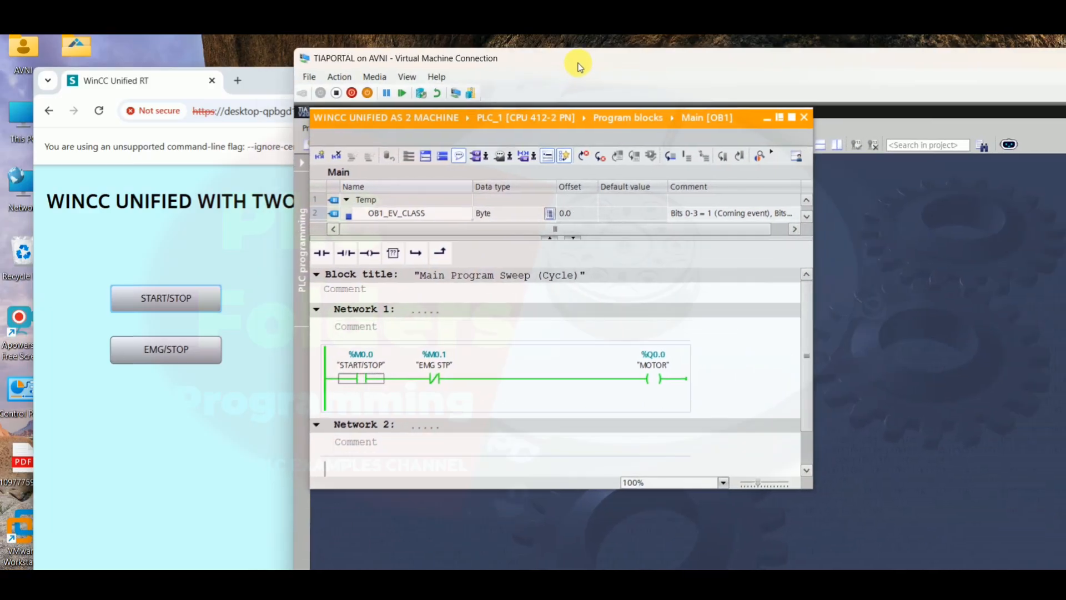
drag(704, 67, 531, 84)
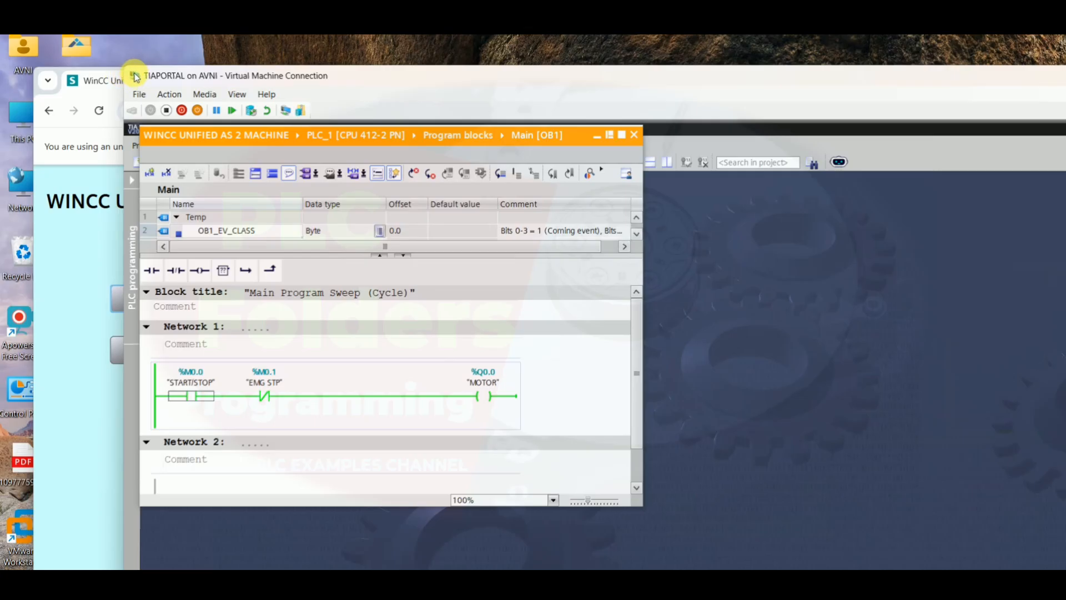
drag(131, 74, 572, 212)
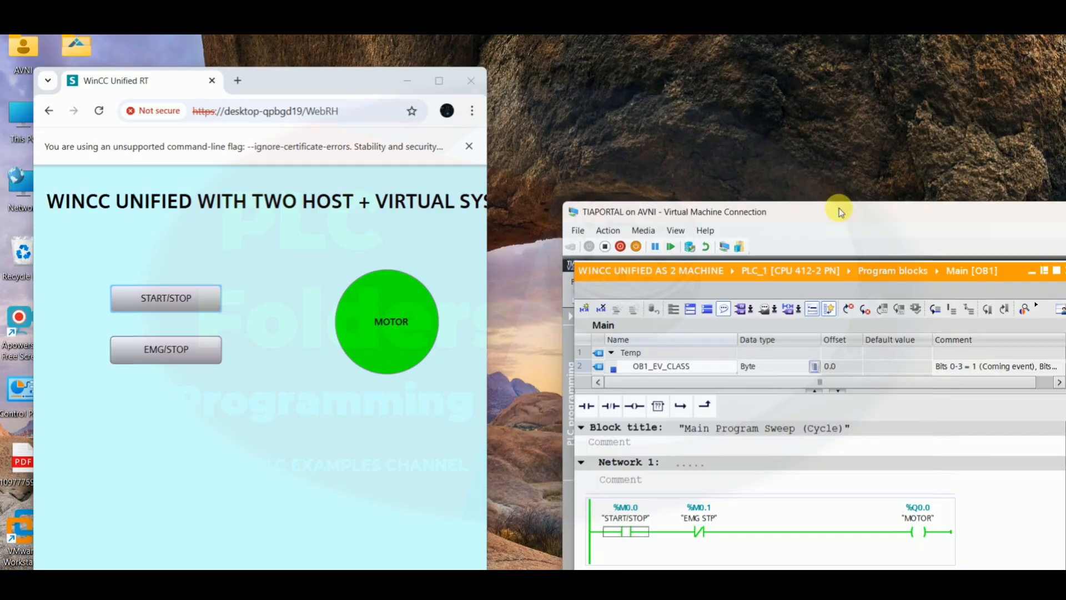
drag(739, 198, 606, 72)
Reposition the Chrome runtime window and dismiss its unsupported command-line flag banner
click(202, 347)
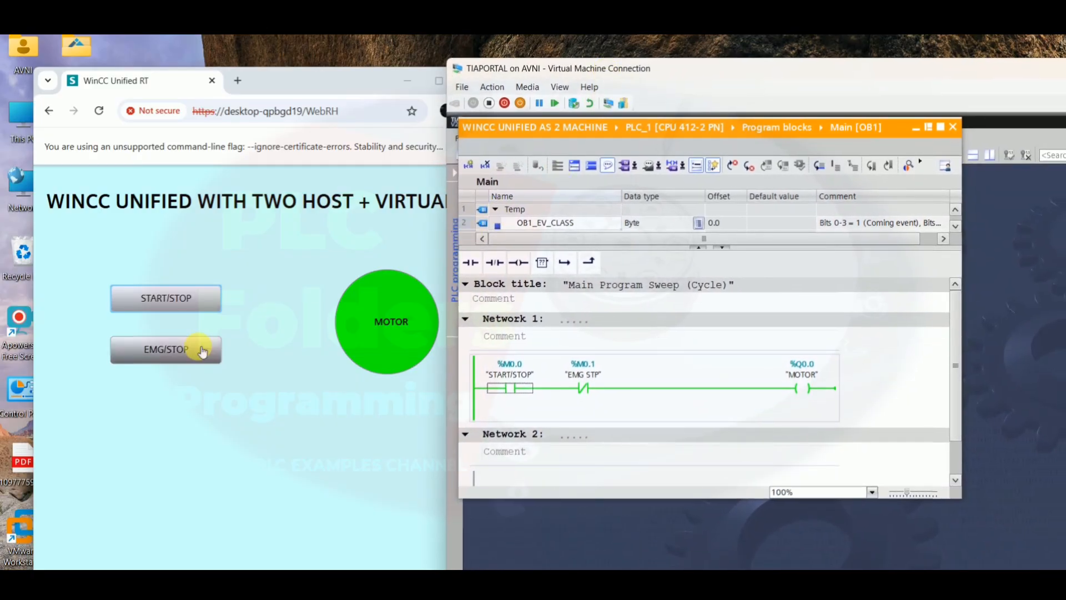
drag(284, 80, 248, 63)
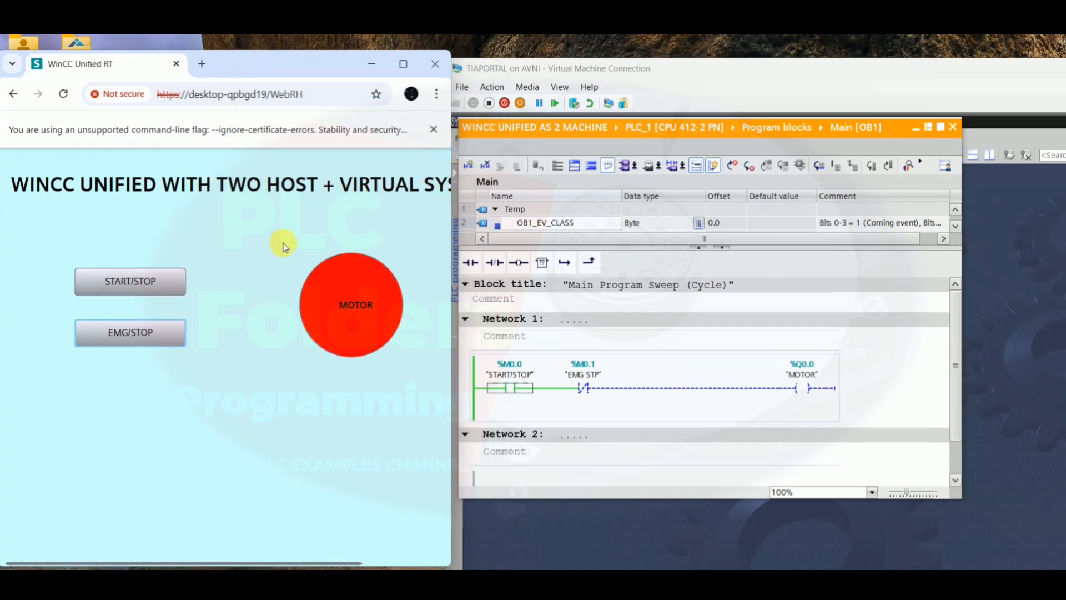
click(434, 130)
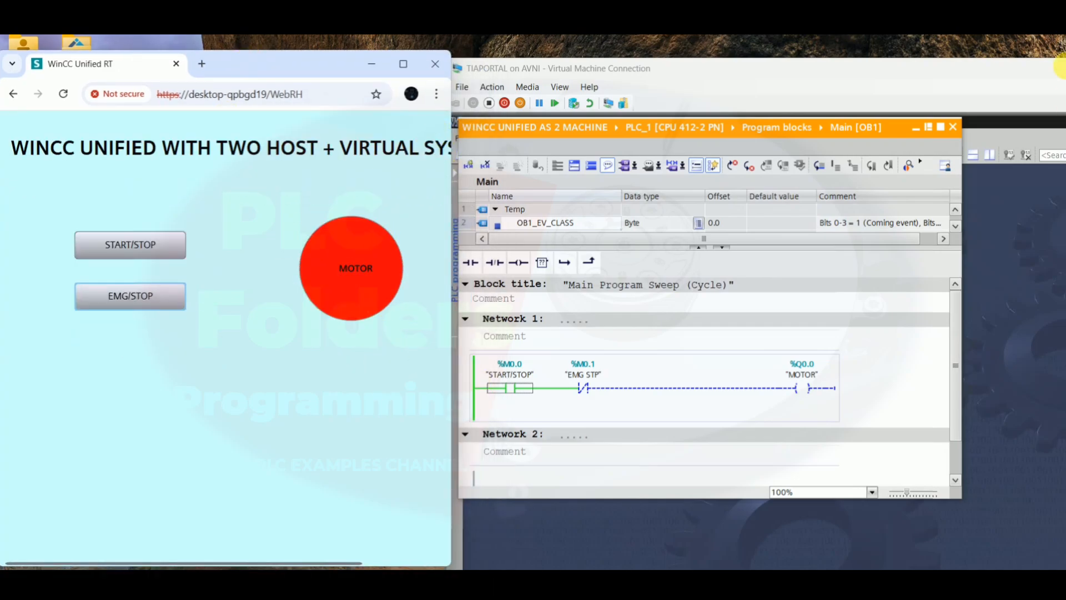
Toggle the motor with START/STOP and EMG/STOP while watching the ladder network in the editor
click(95, 243)
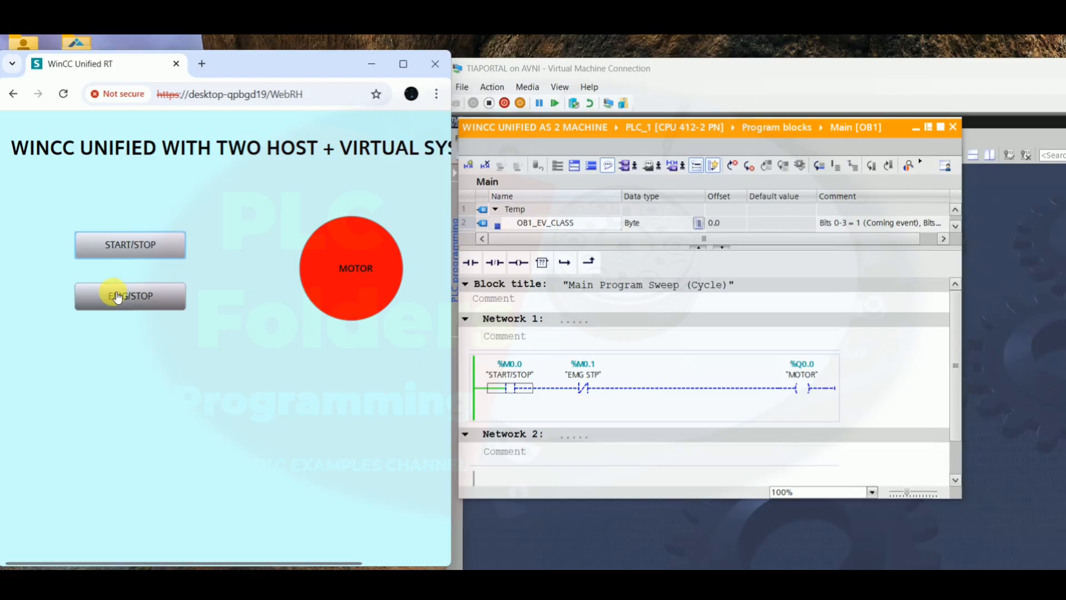
click(117, 297)
click(122, 254)
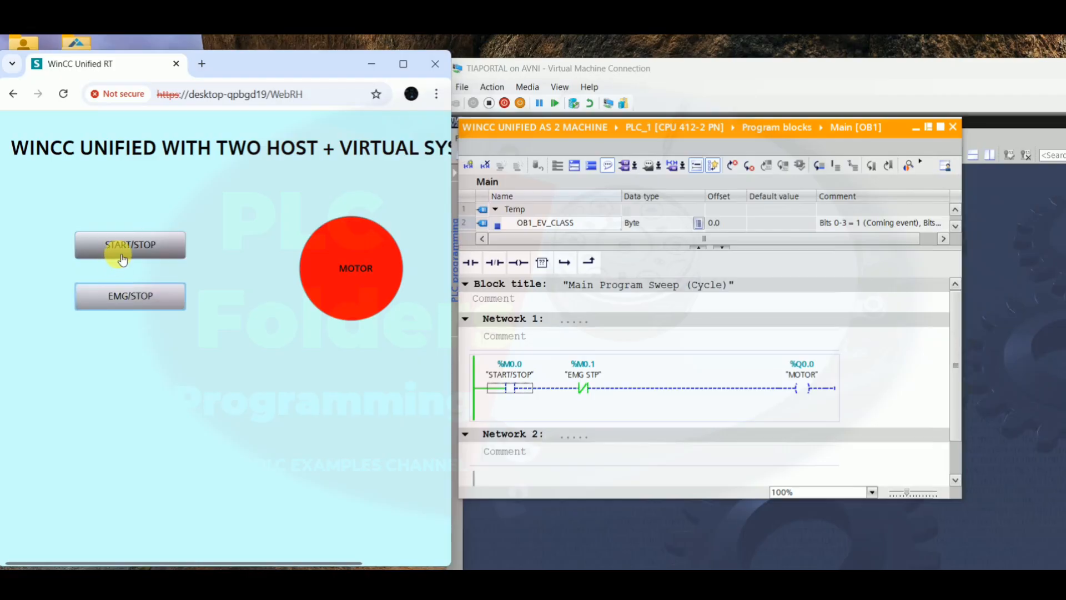
click(133, 296)
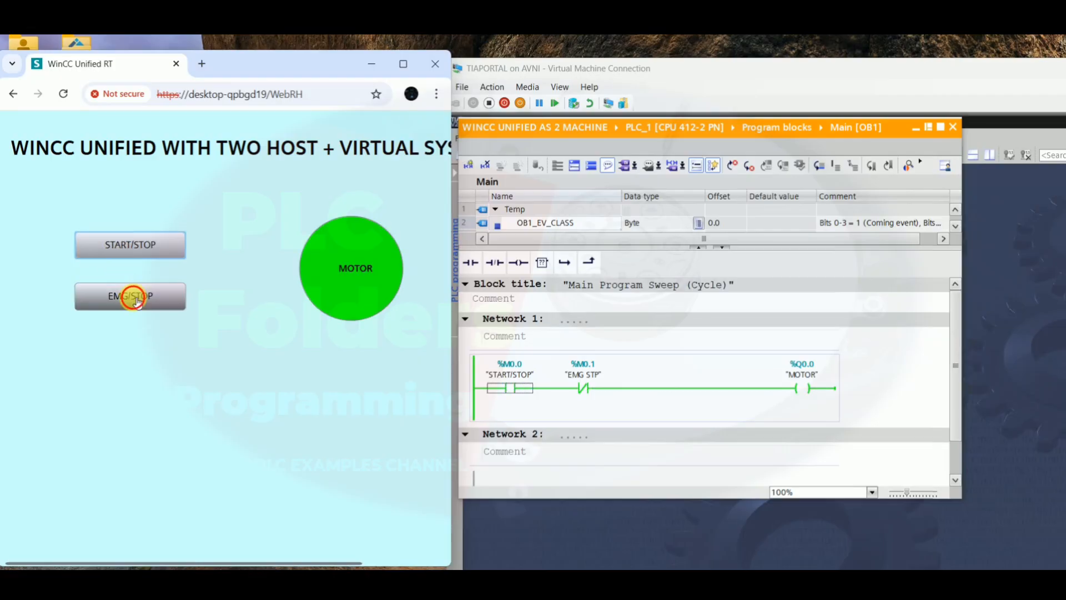
click(125, 251)
click(135, 287)
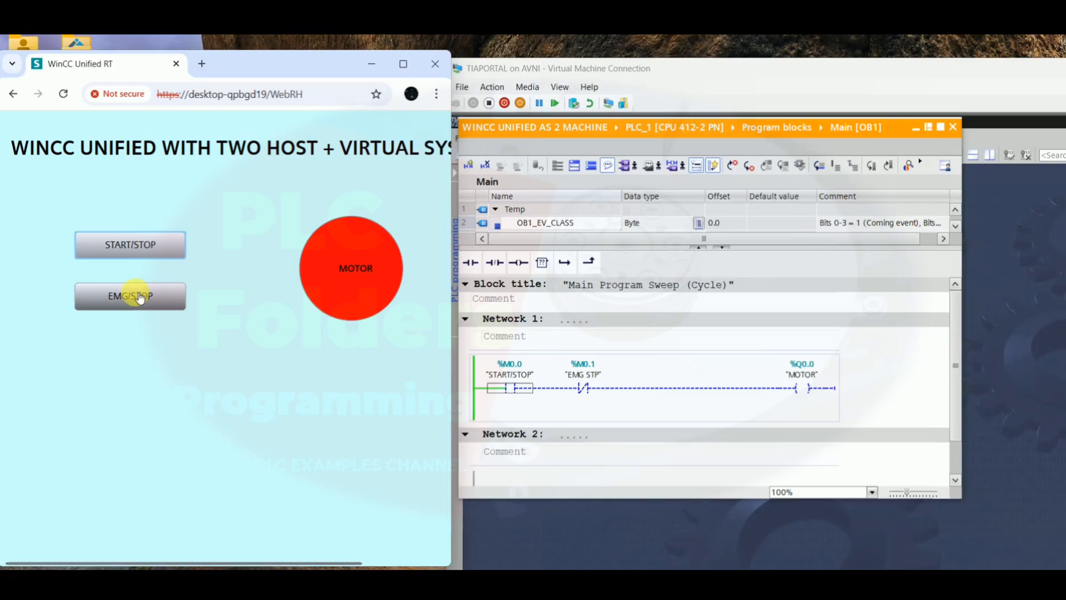
click(136, 248)
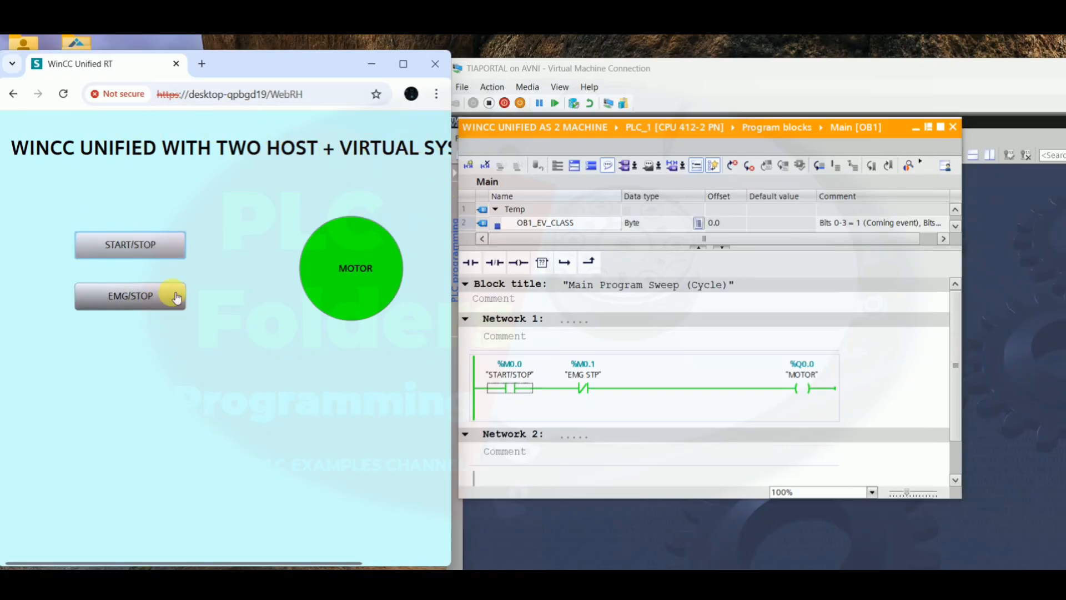
Pause the TIA Portal virtual machine and check the Chrome runtime's connection to the server
click(539, 104)
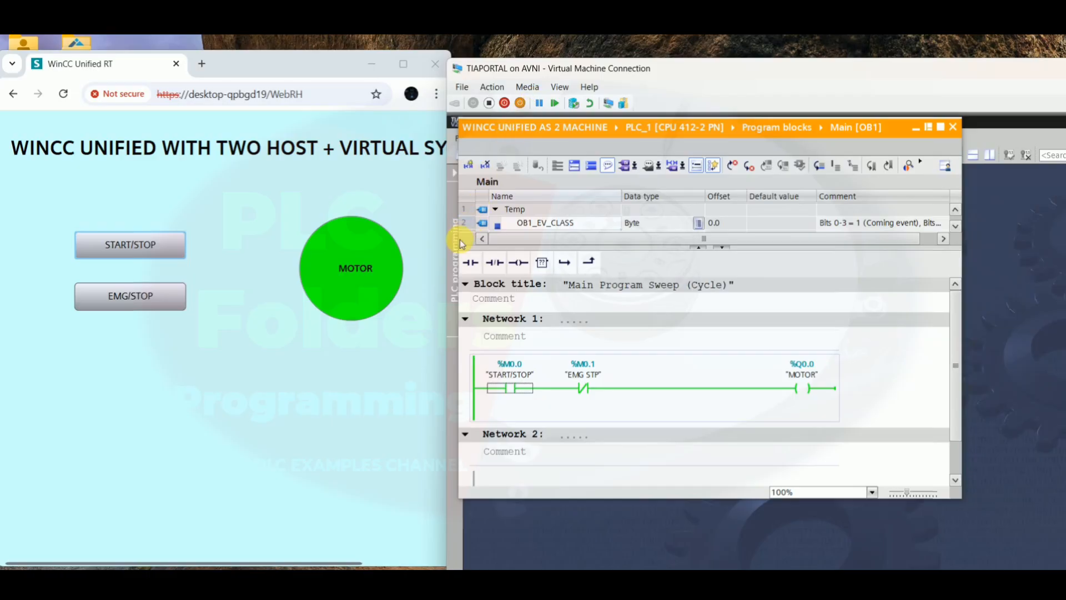
click(539, 105)
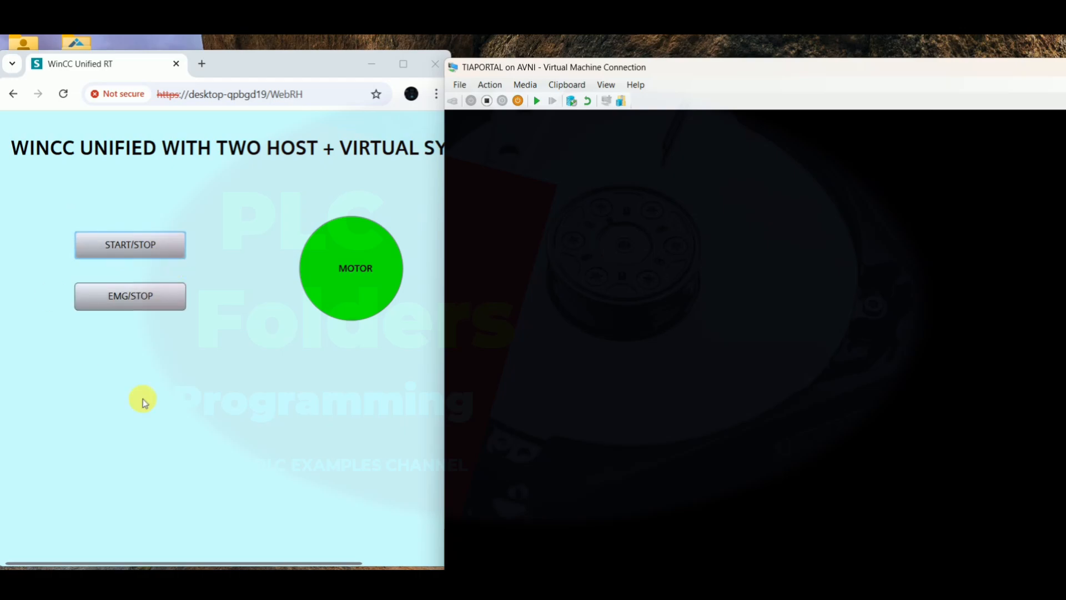
click(238, 381)
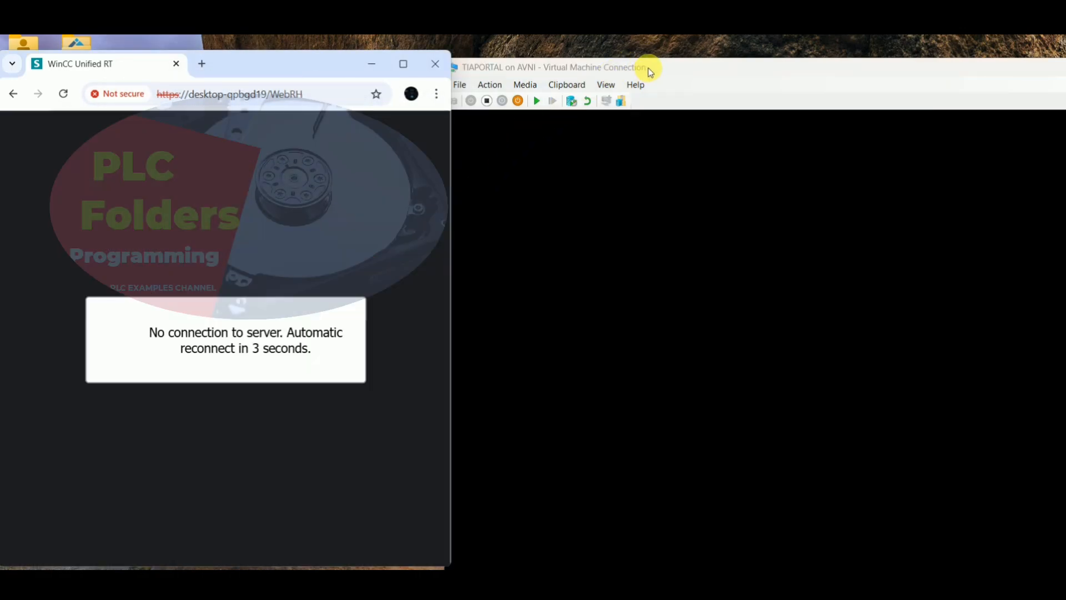
click(648, 67)
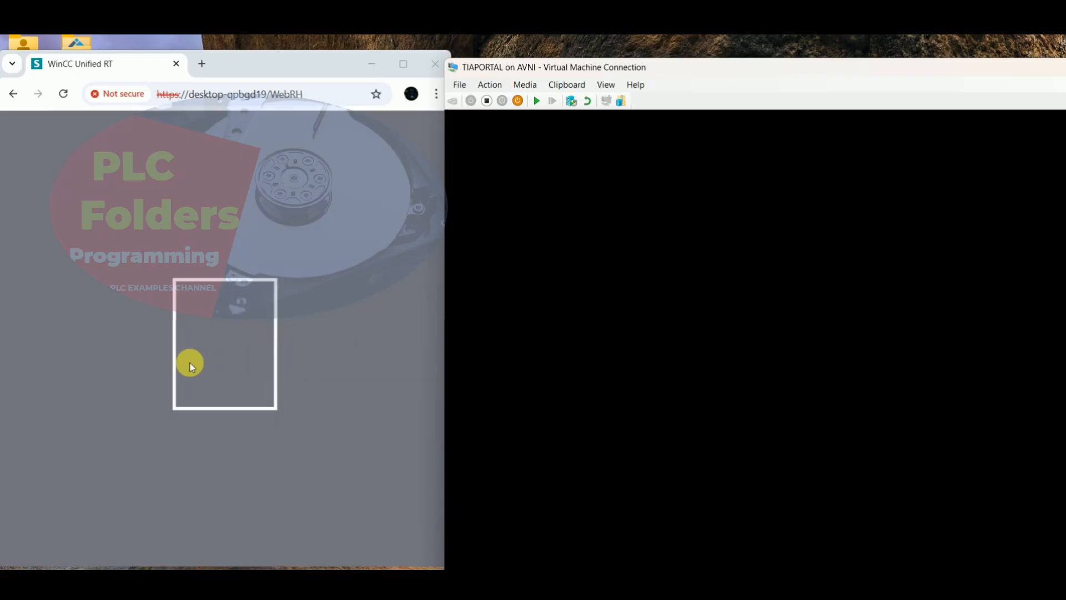
click(215, 353)
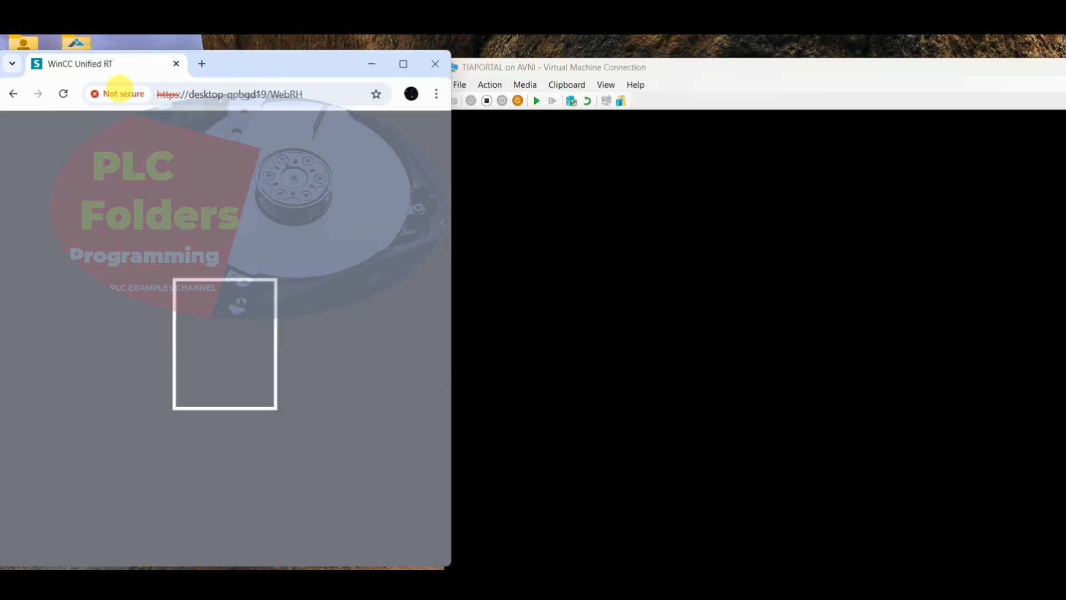